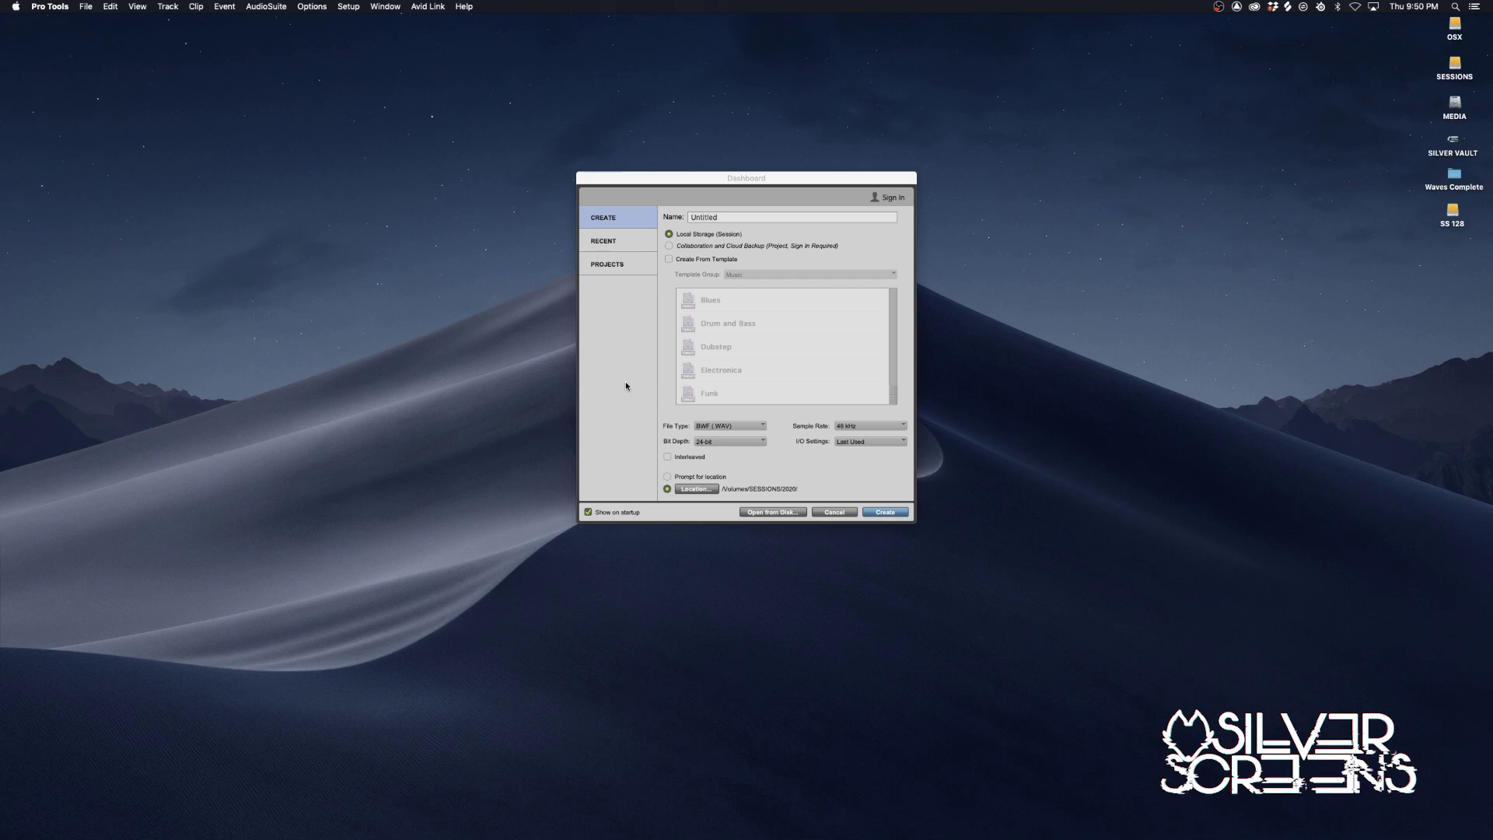
- Create a local session named PT BASIC 1 and enlarge its Edit window to fill the screen
left_click(659, 182)
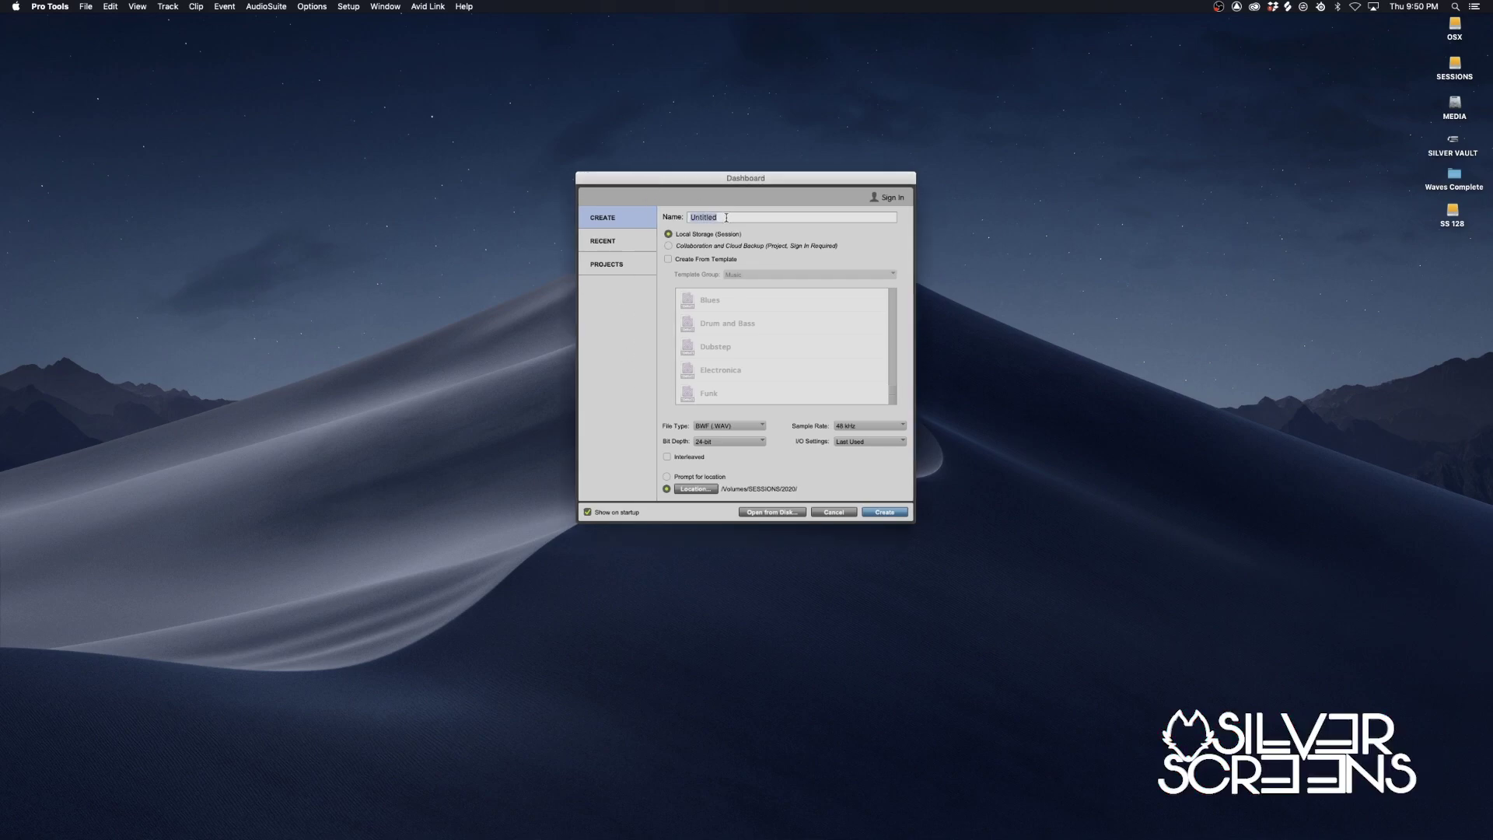
type("PT BASIC 1")
left_click(885, 512)
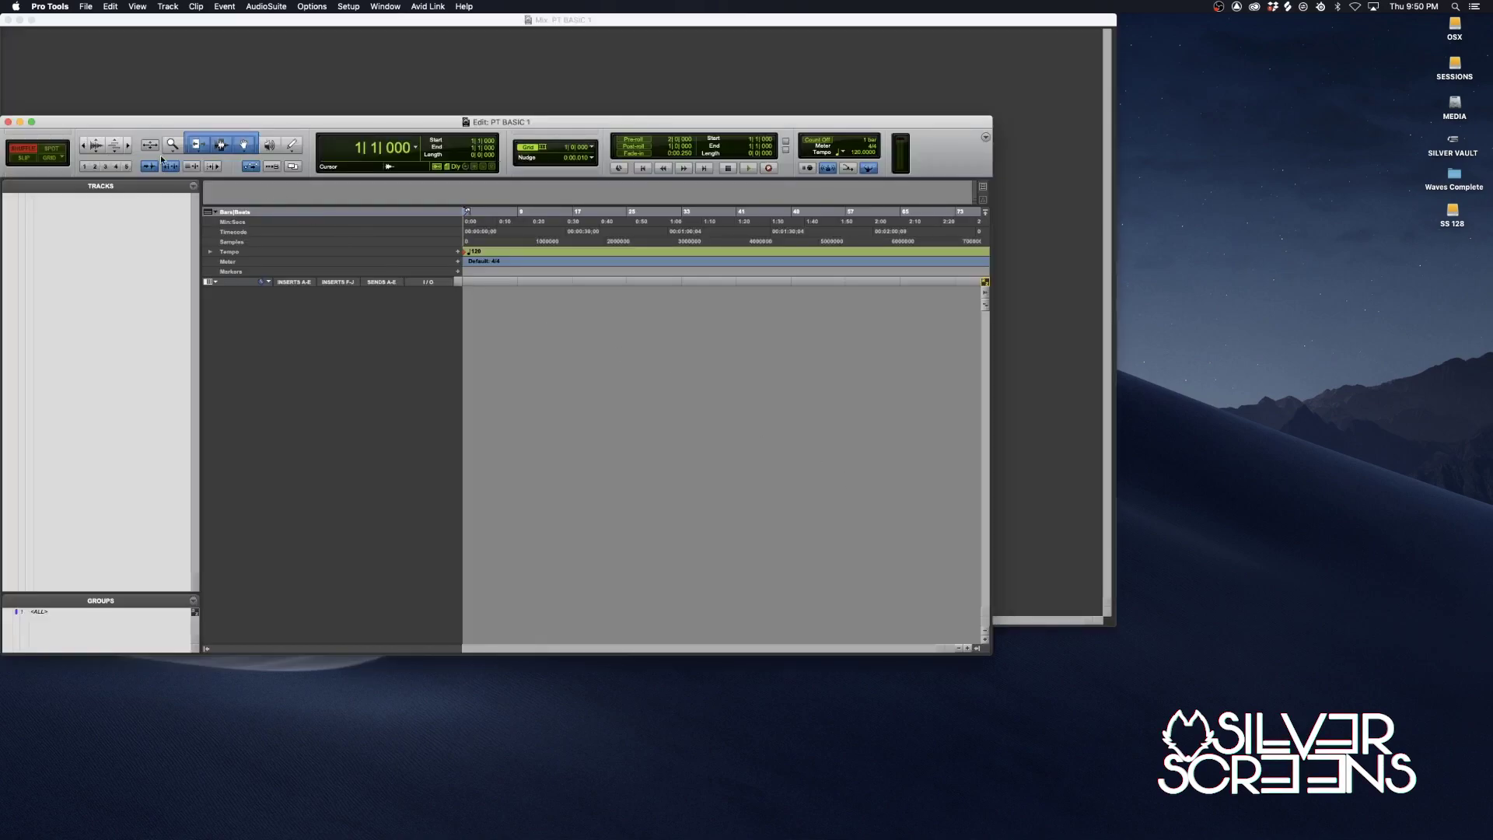
left_click(31, 123)
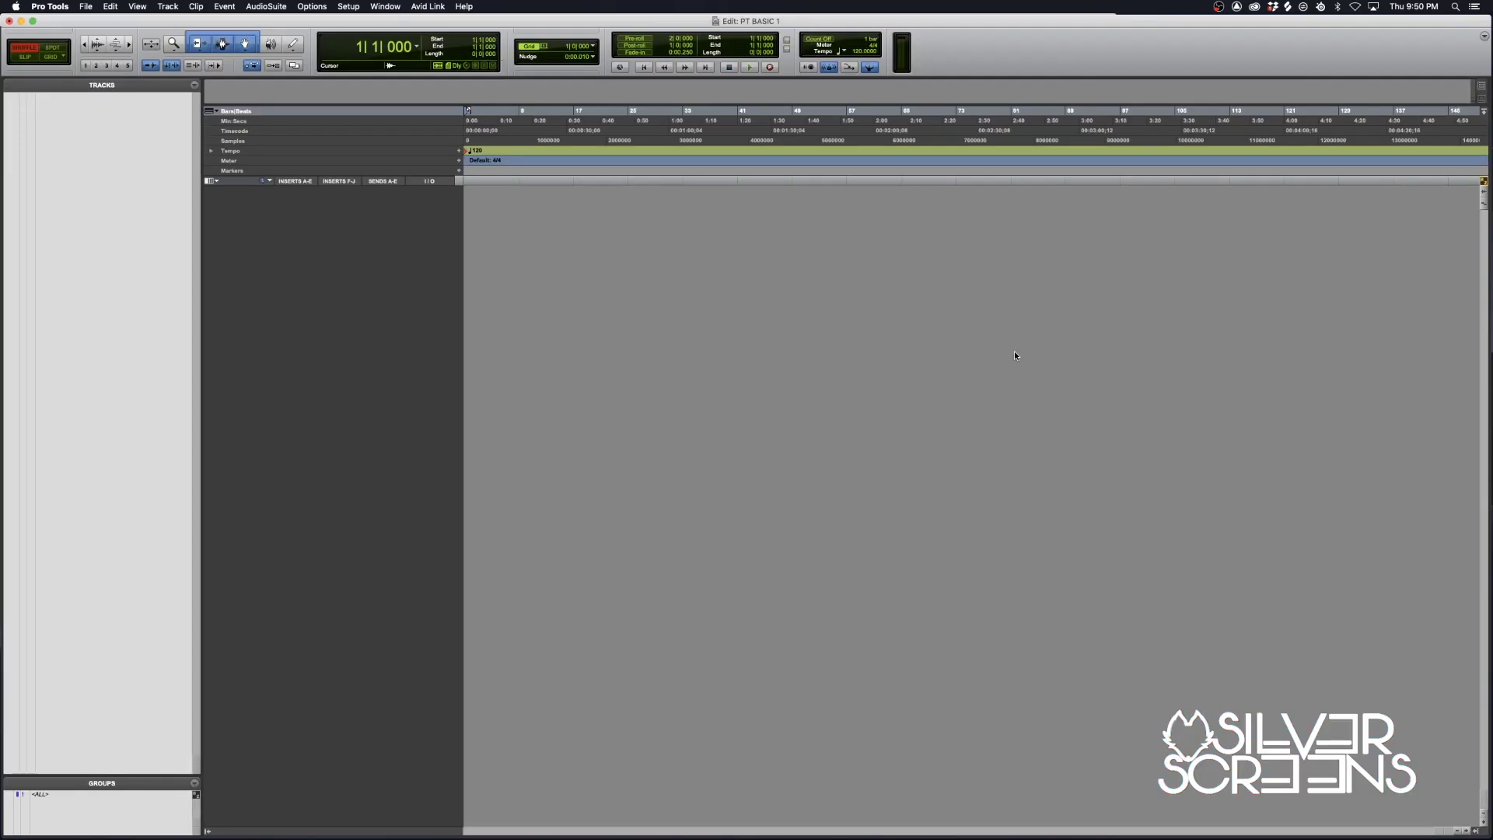
- Import the Pop Not Soda beat from the Beat Drop folder as a new track and play its opening bars
key("super+Tab")
key("super+shift+Tab")
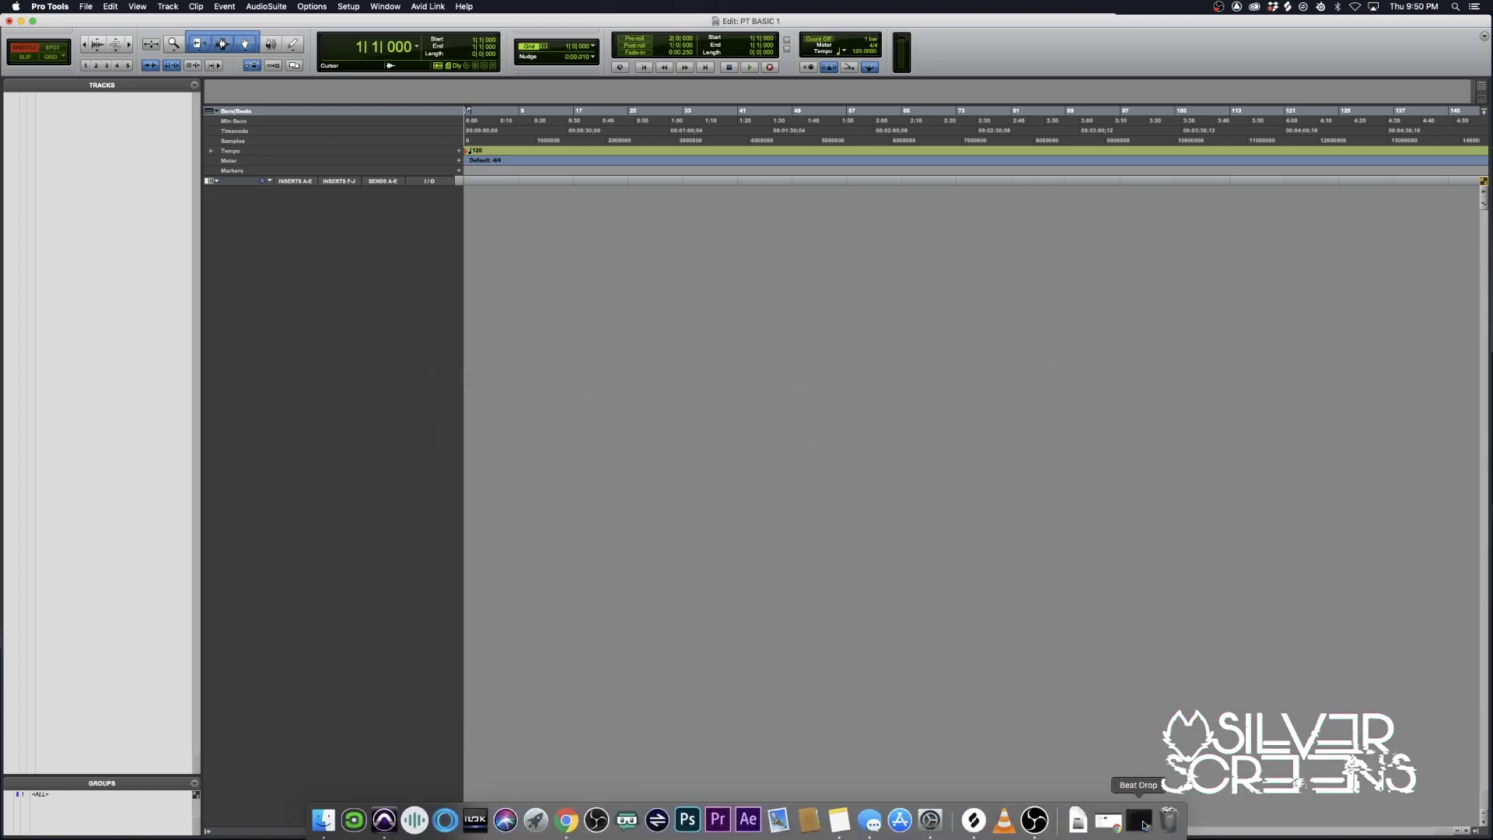
left_click(1151, 821)
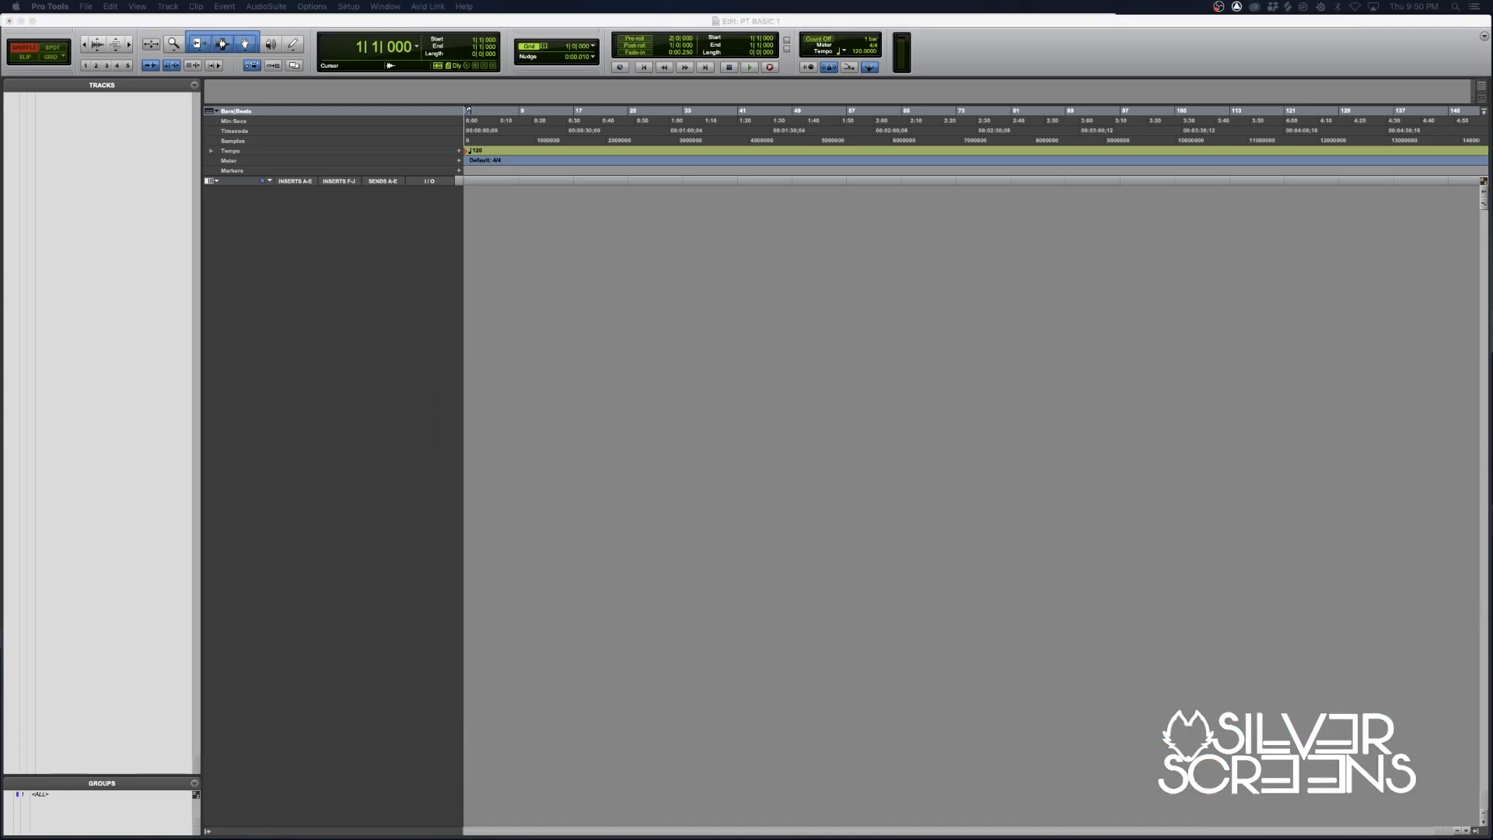
left_click_drag(1492, 109, 932, 244)
left_click_drag(985, 318, 515, 252)
key("space")
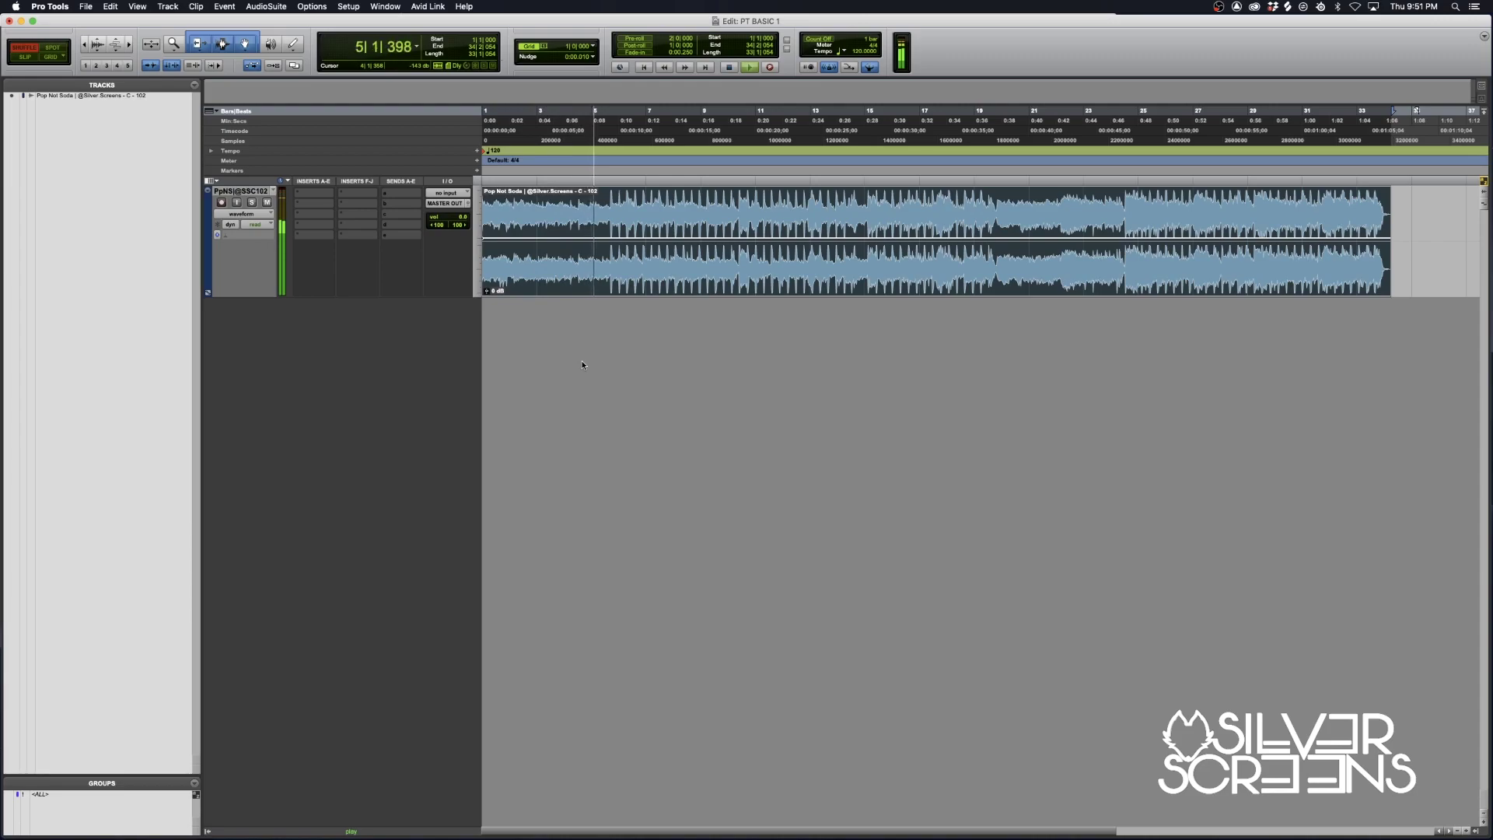
key("space")
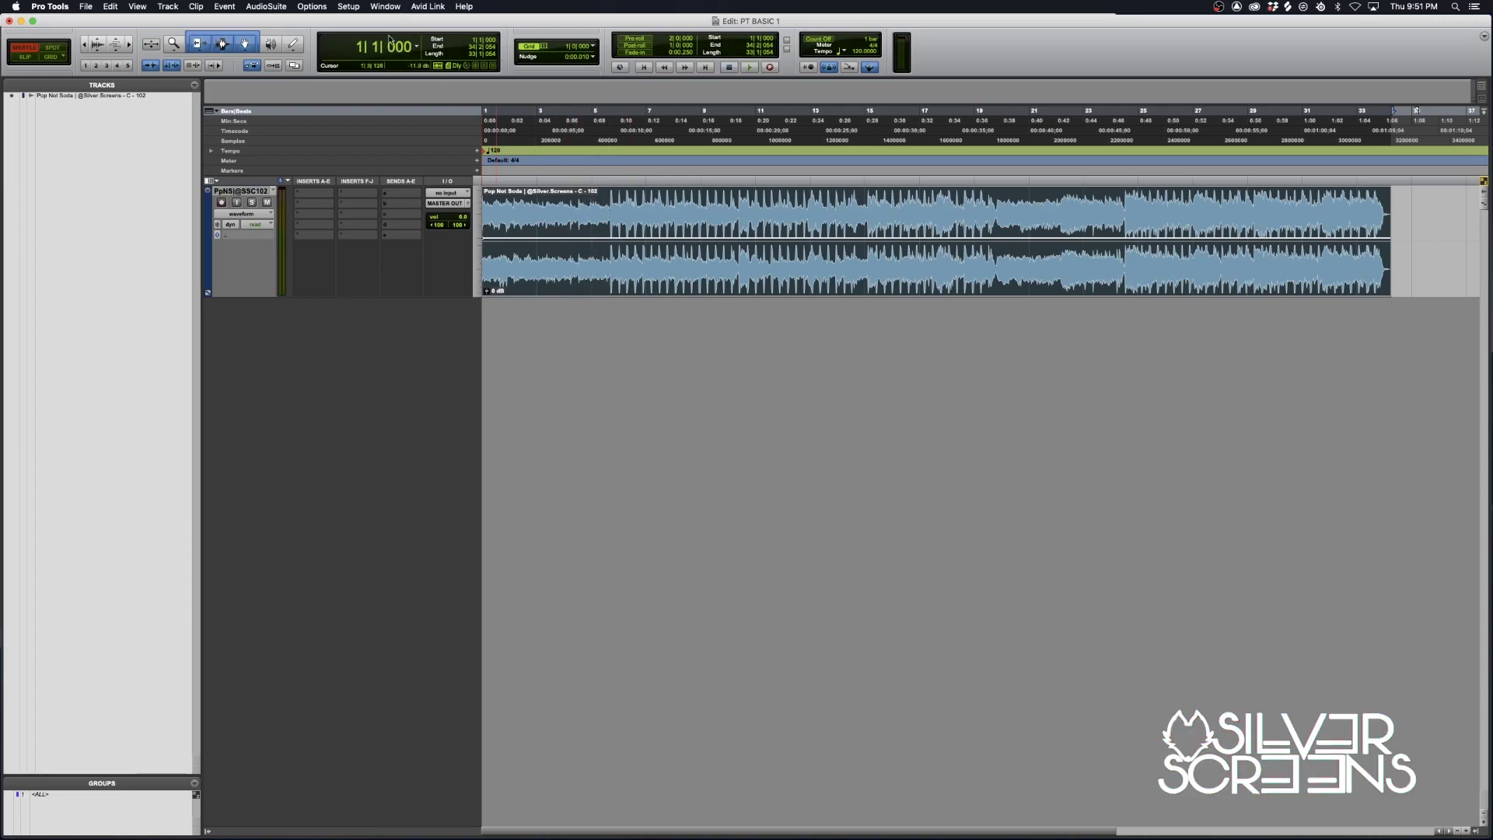
- Review the hardware buffer size options in the Playback Engine settings, keeping 128 Samples
left_click(352, 8)
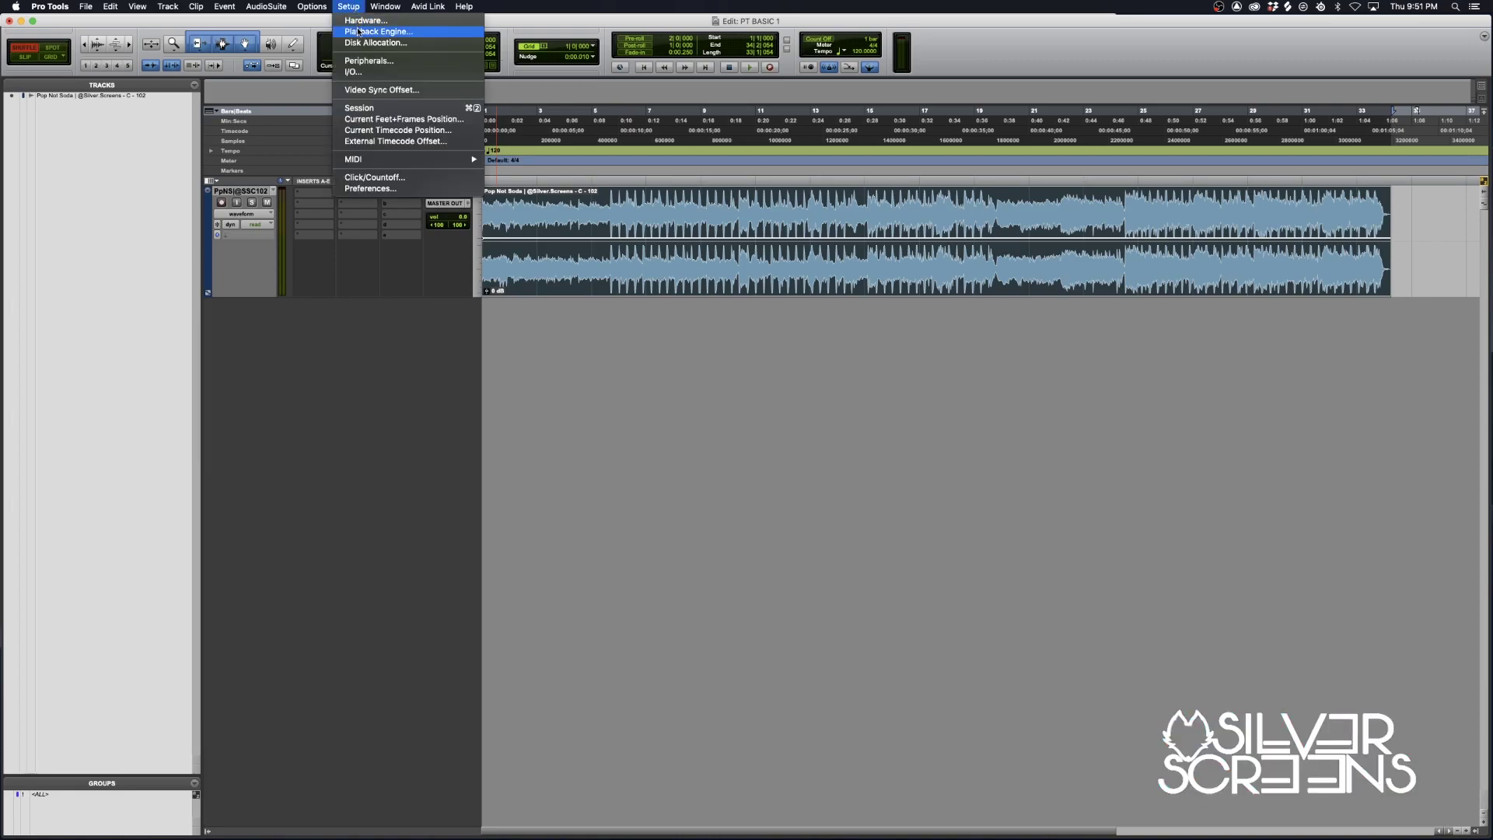
left_click(357, 31)
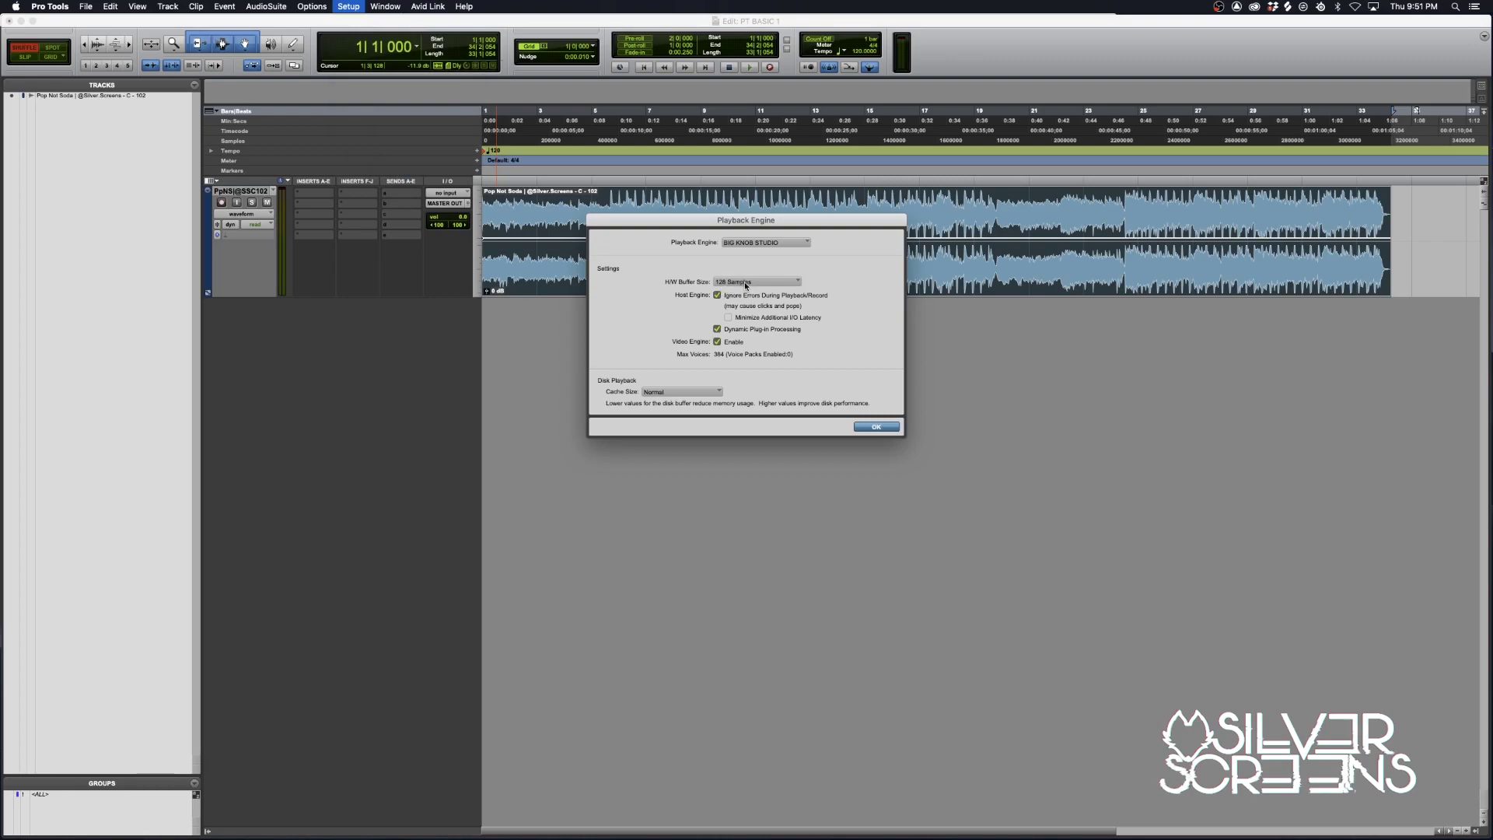
left_click(746, 282)
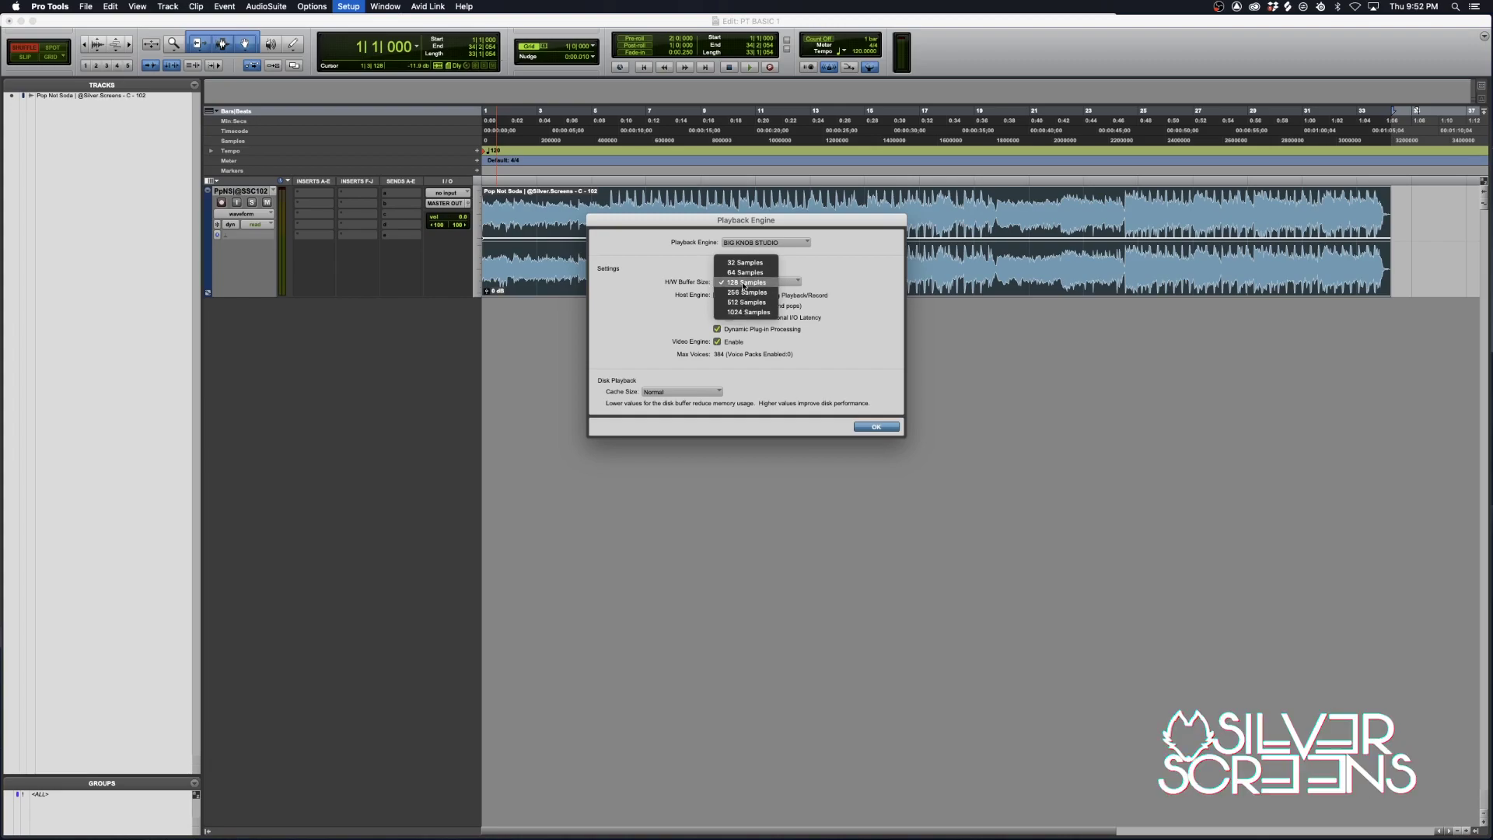
left_click(865, 377)
left_click(890, 425)
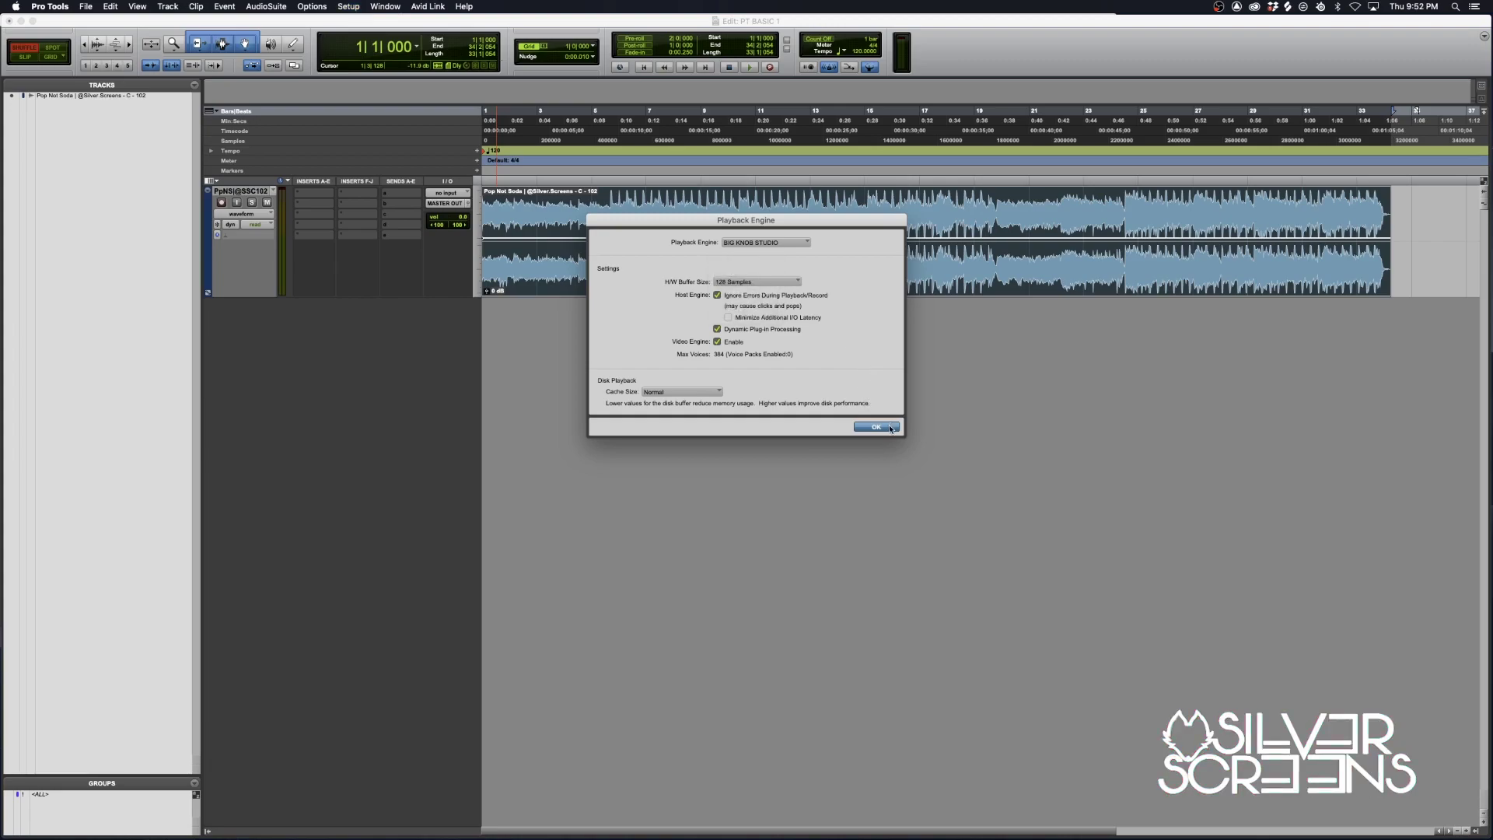
- Rename the imported beat's track as POP NOT SODA
double_click(257, 194)
type("POP NOT SODA")
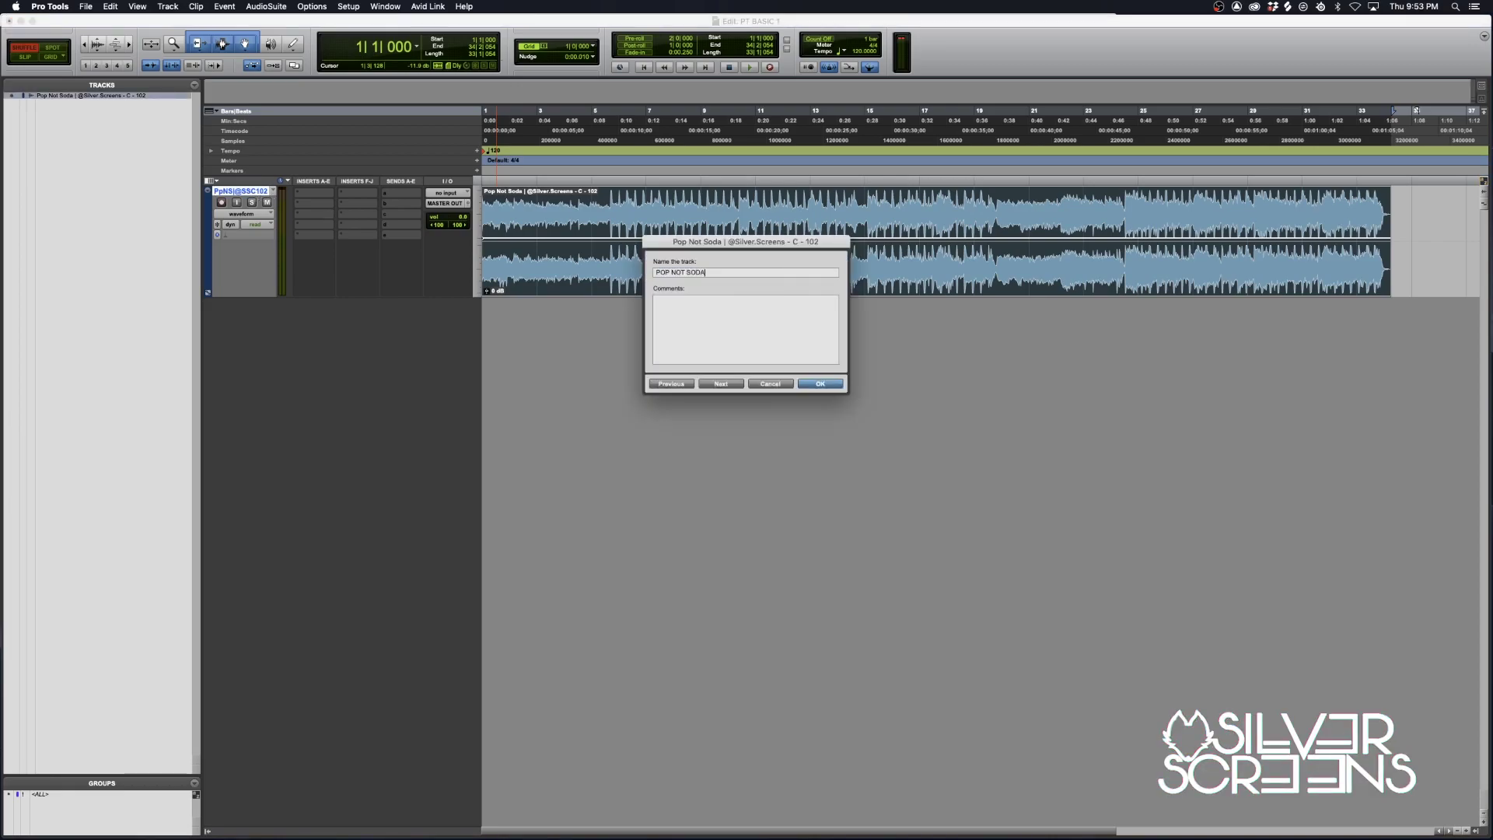
key("Return")
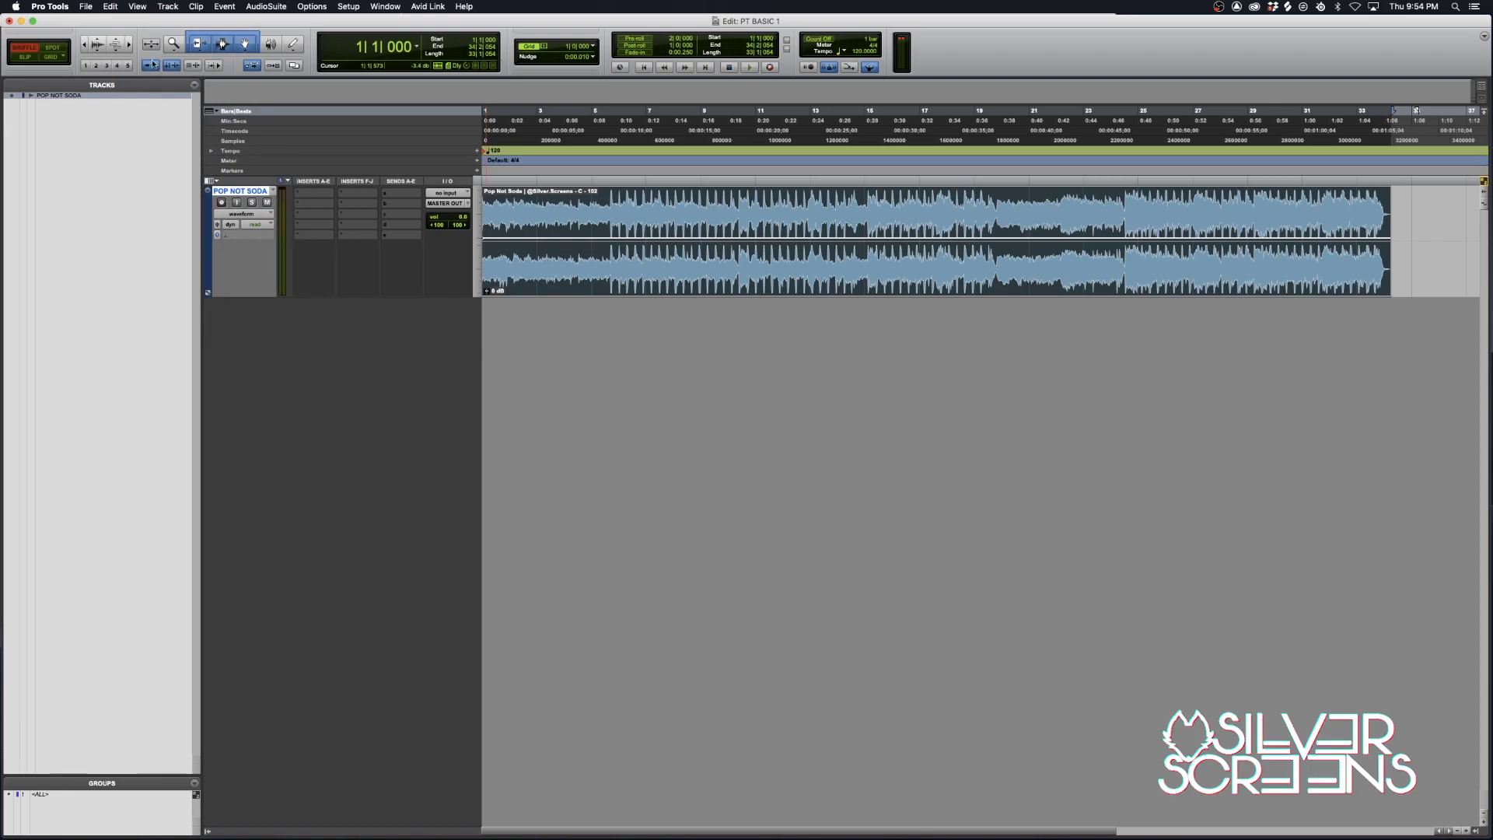
- Add one mono audio track named MIC 1 and increase its height in the Edit window
left_click(168, 6)
left_click(176, 20)
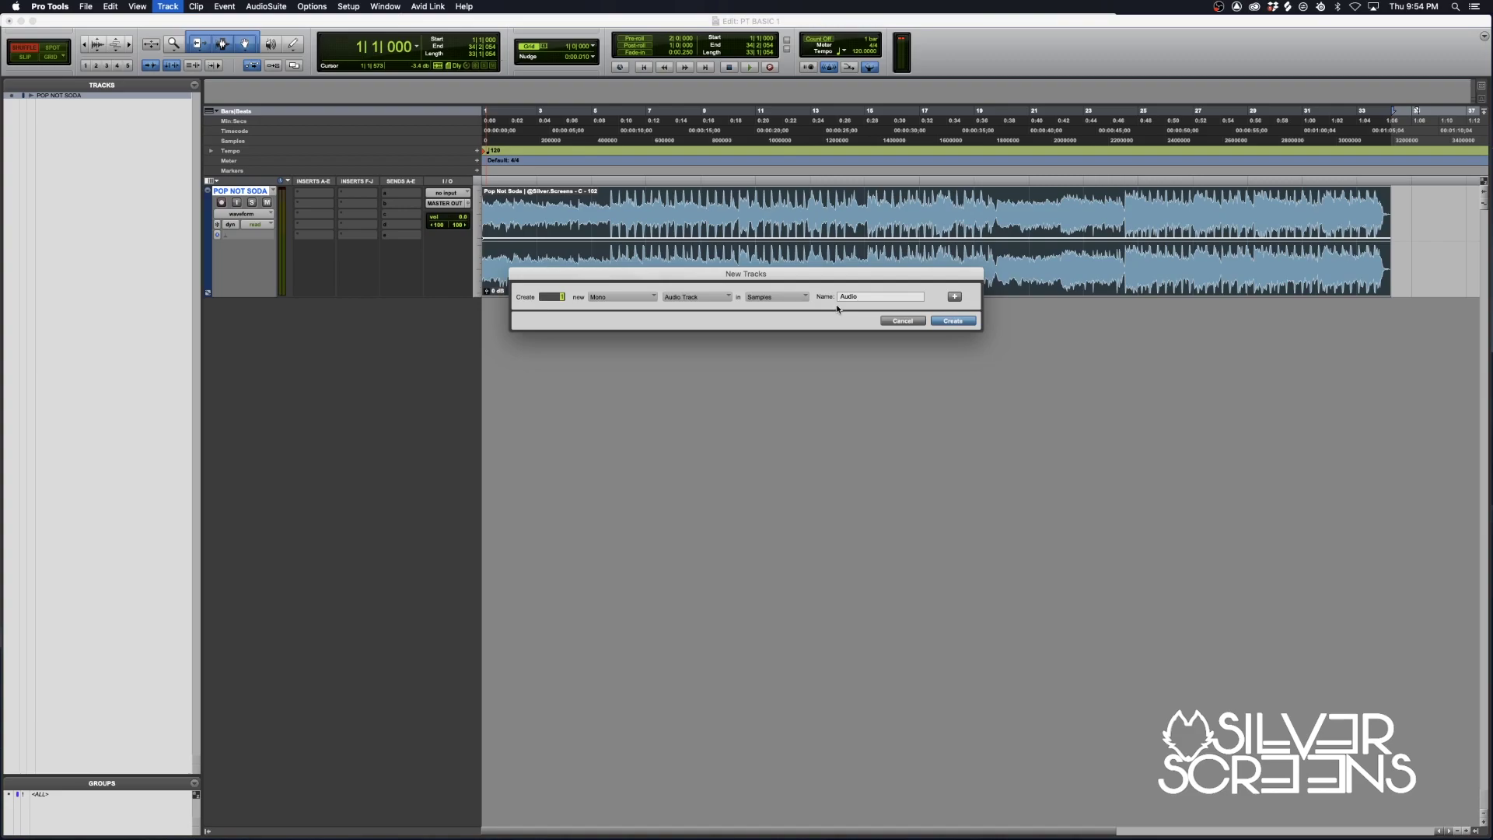
double_click(860, 297)
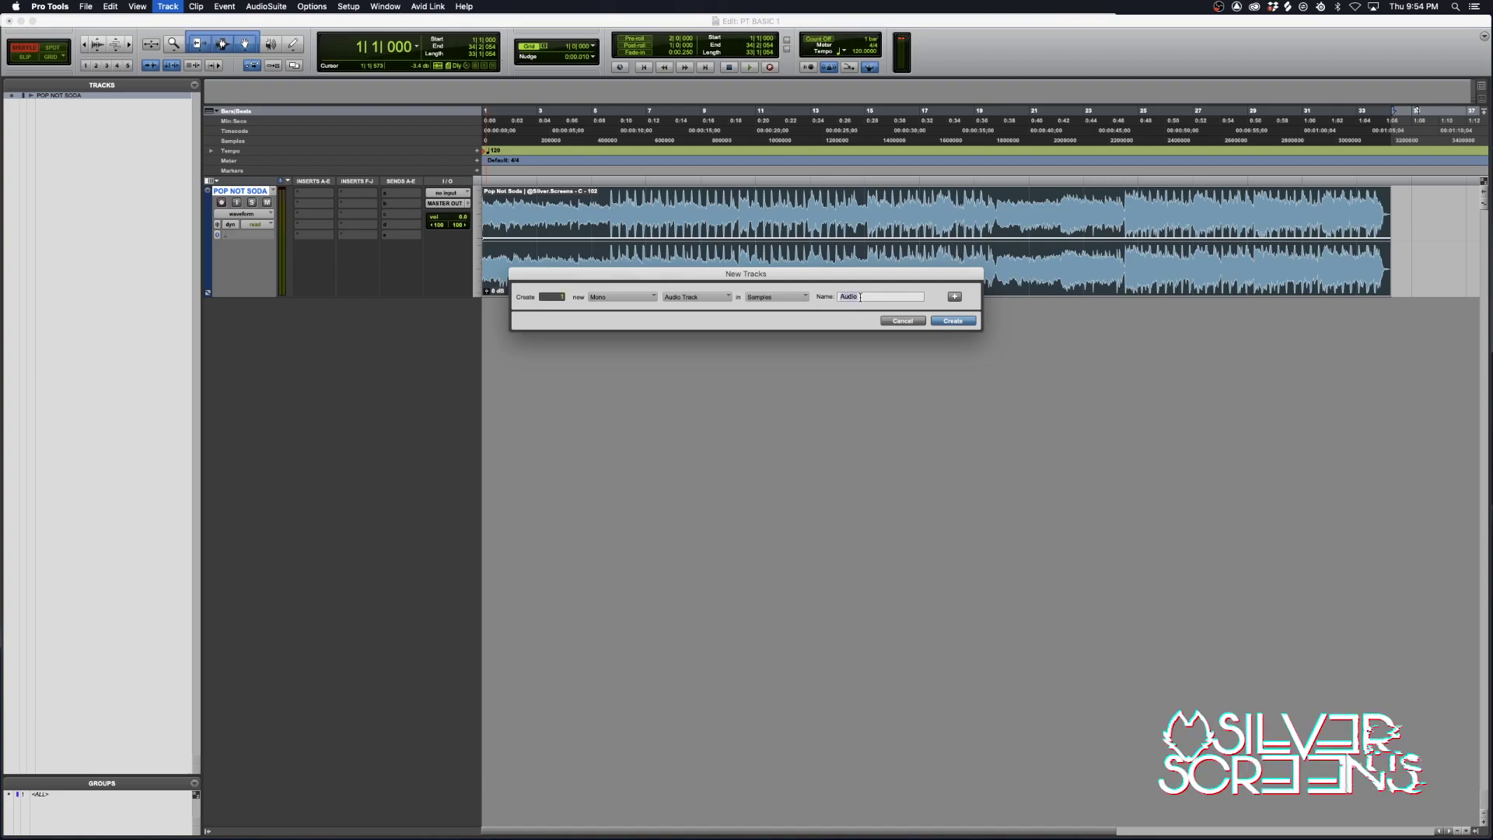
type("MIC 1")
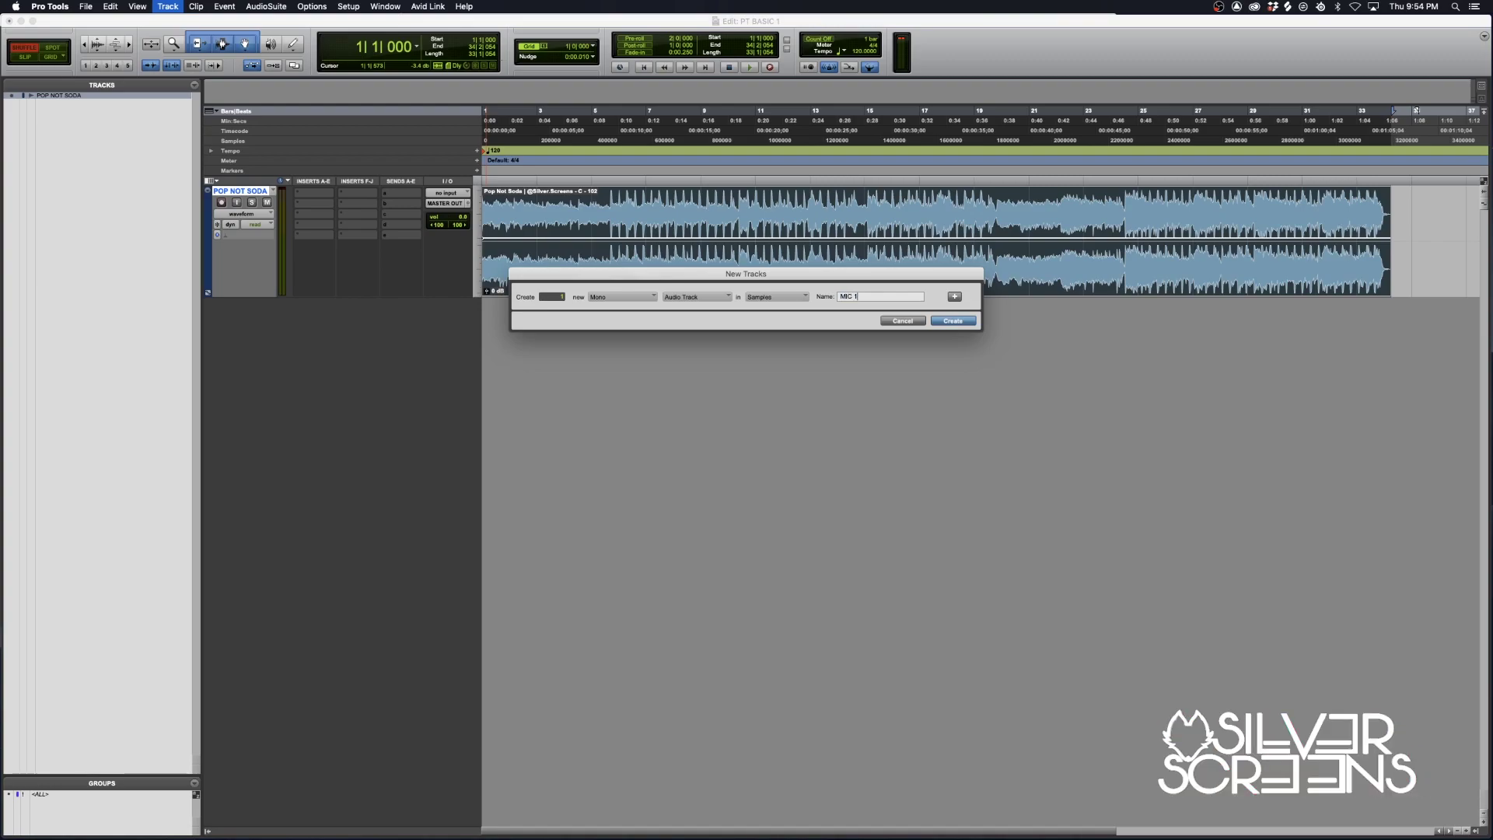
key("Return")
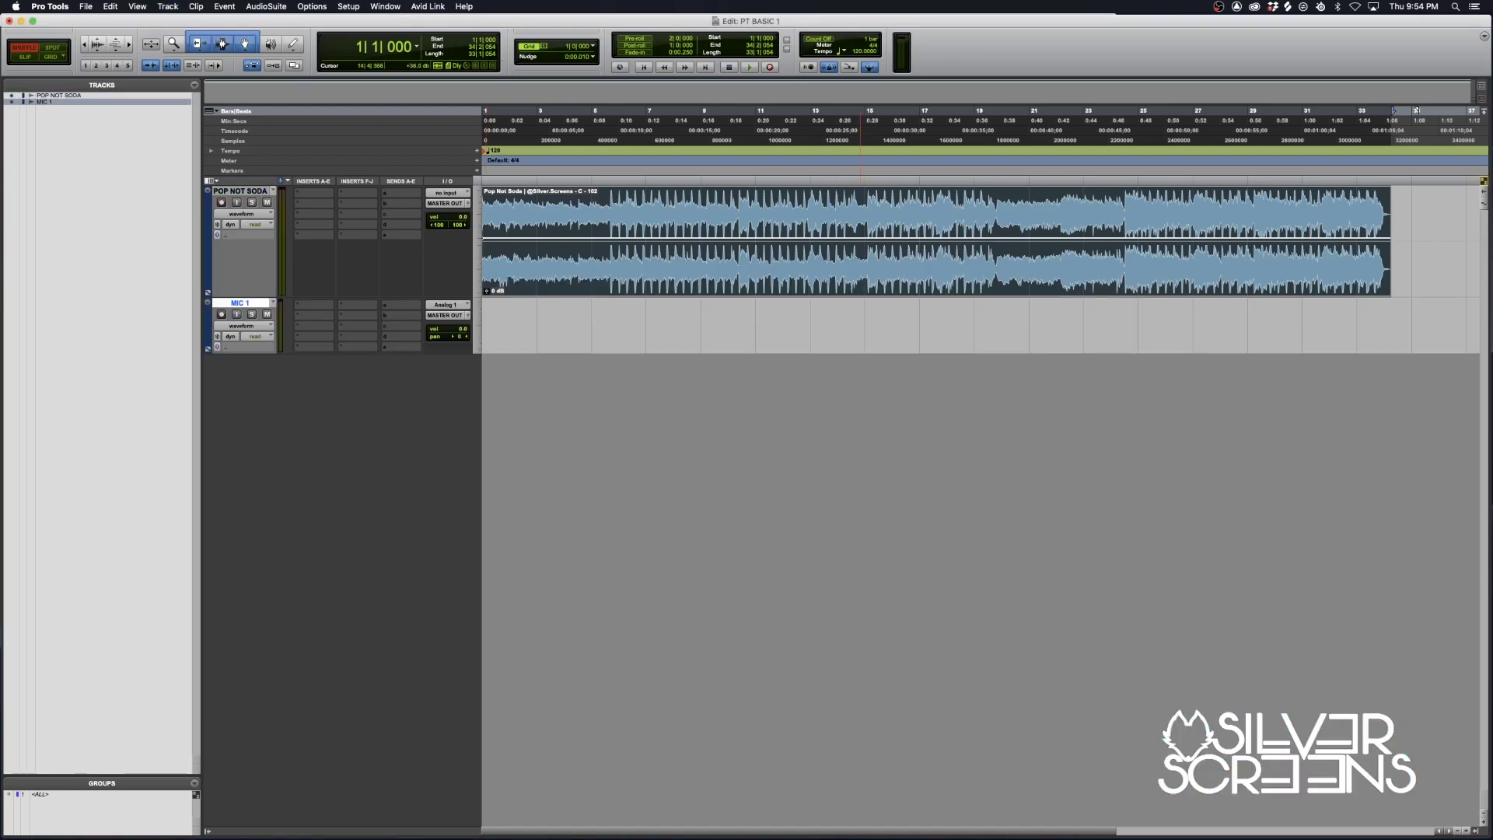
left_click(477, 338)
left_click(496, 353)
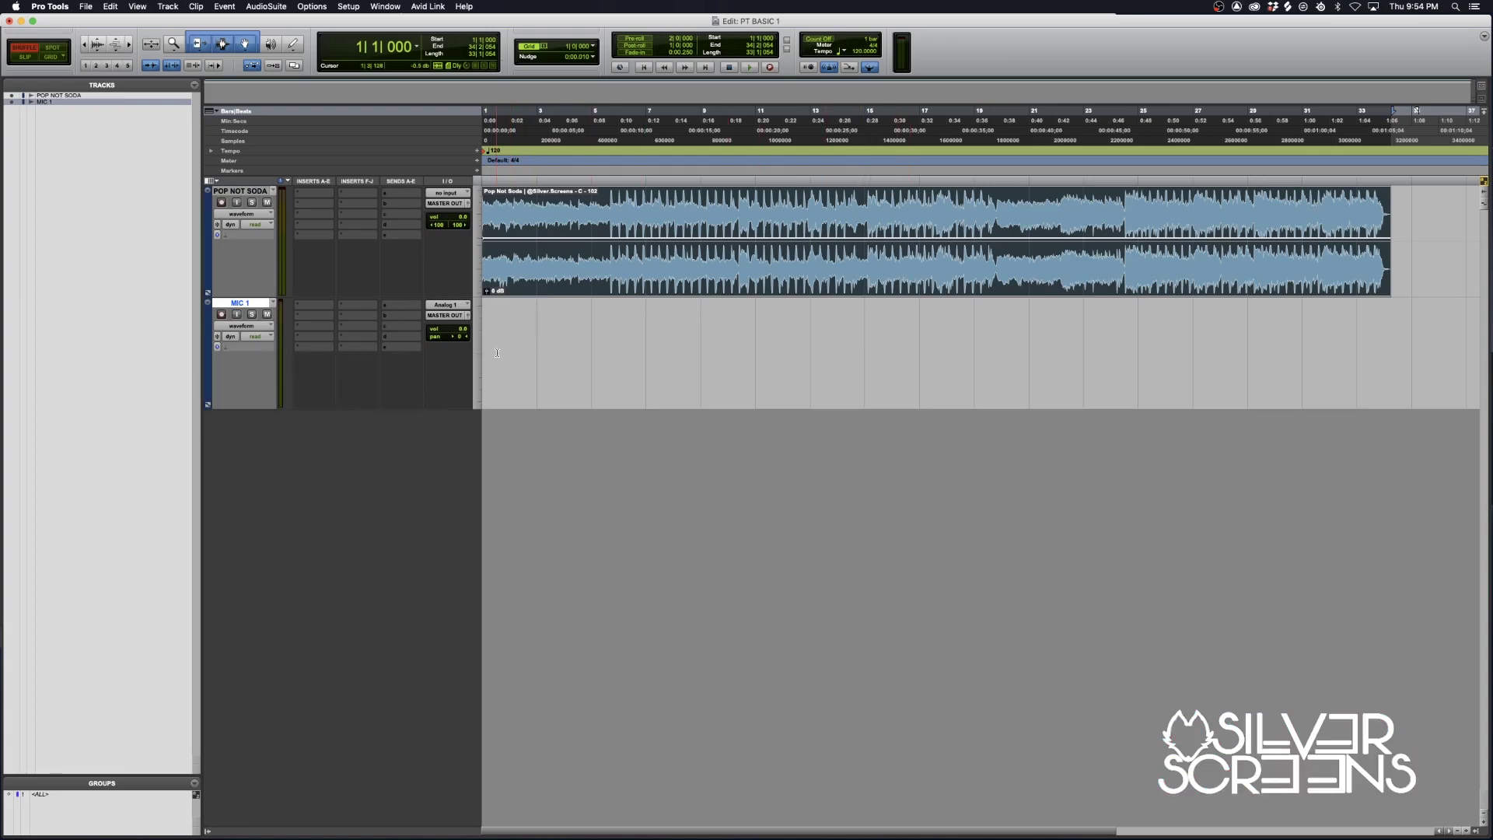
- Assign interface input Analog 1 (Mono) to the MIC 1 track and test its input monitoring
left_click(453, 308)
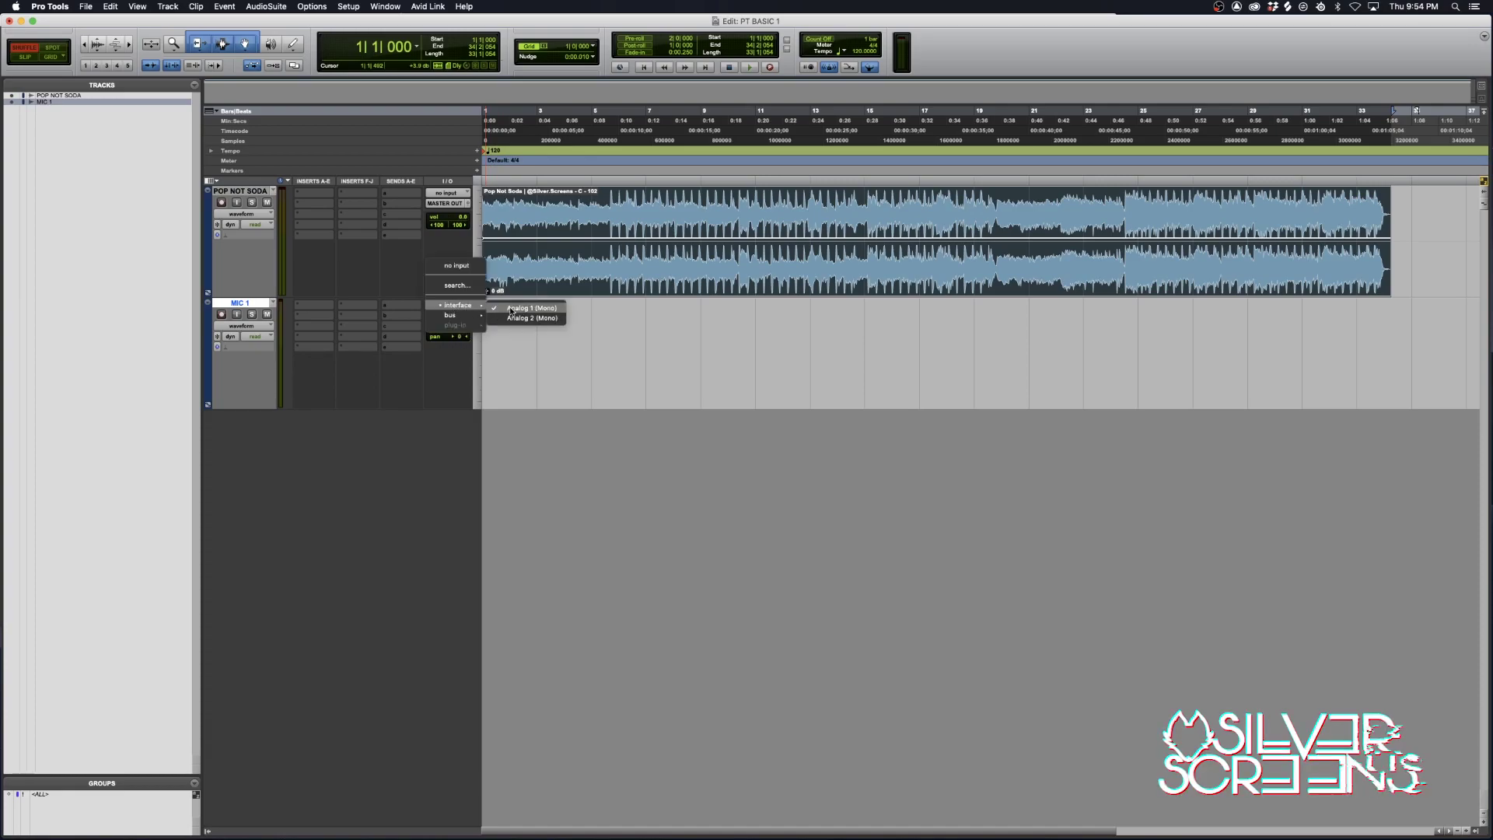
left_click(498, 307)
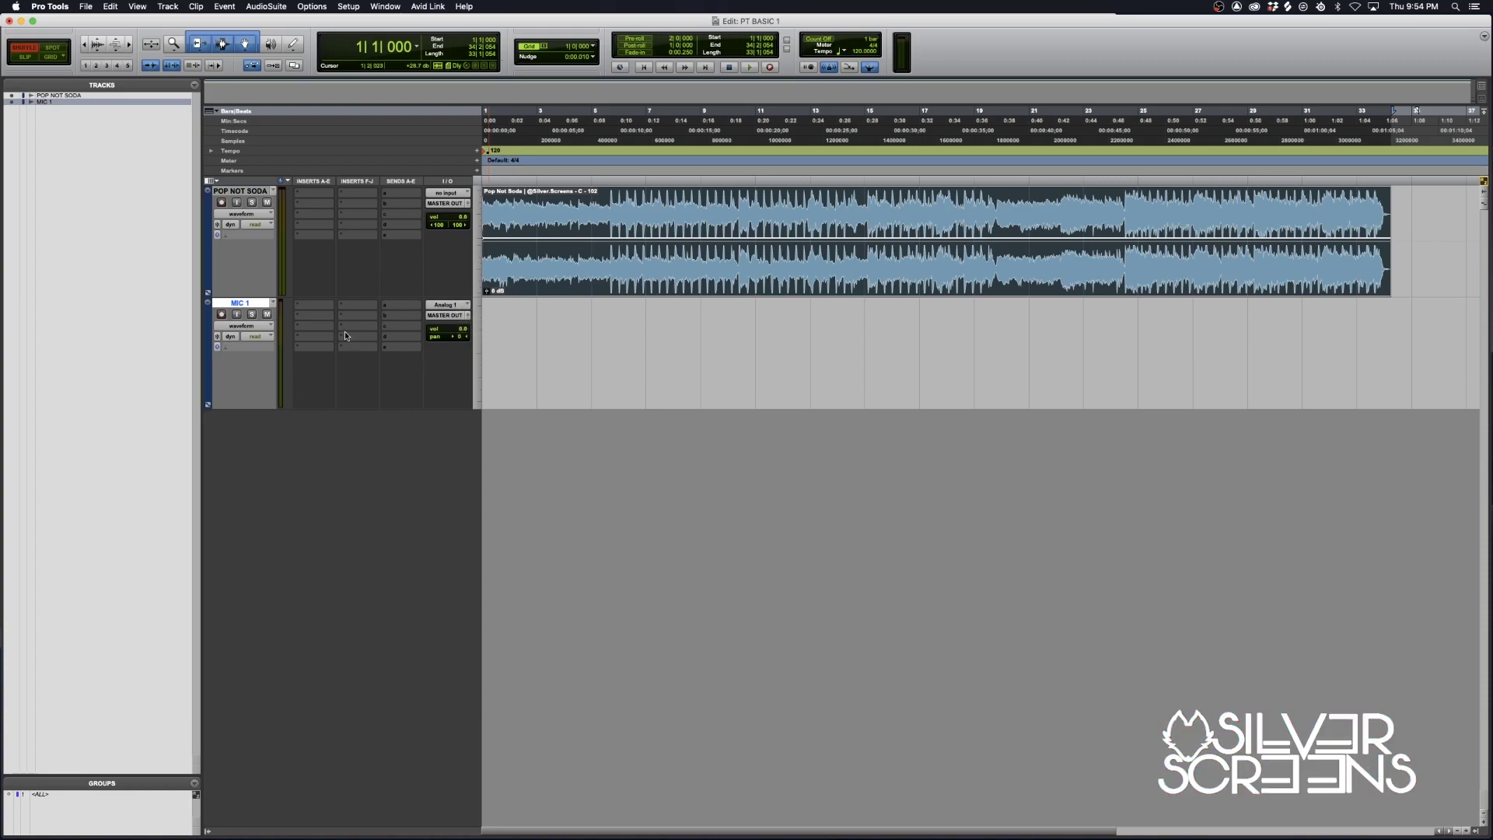
left_click(238, 315)
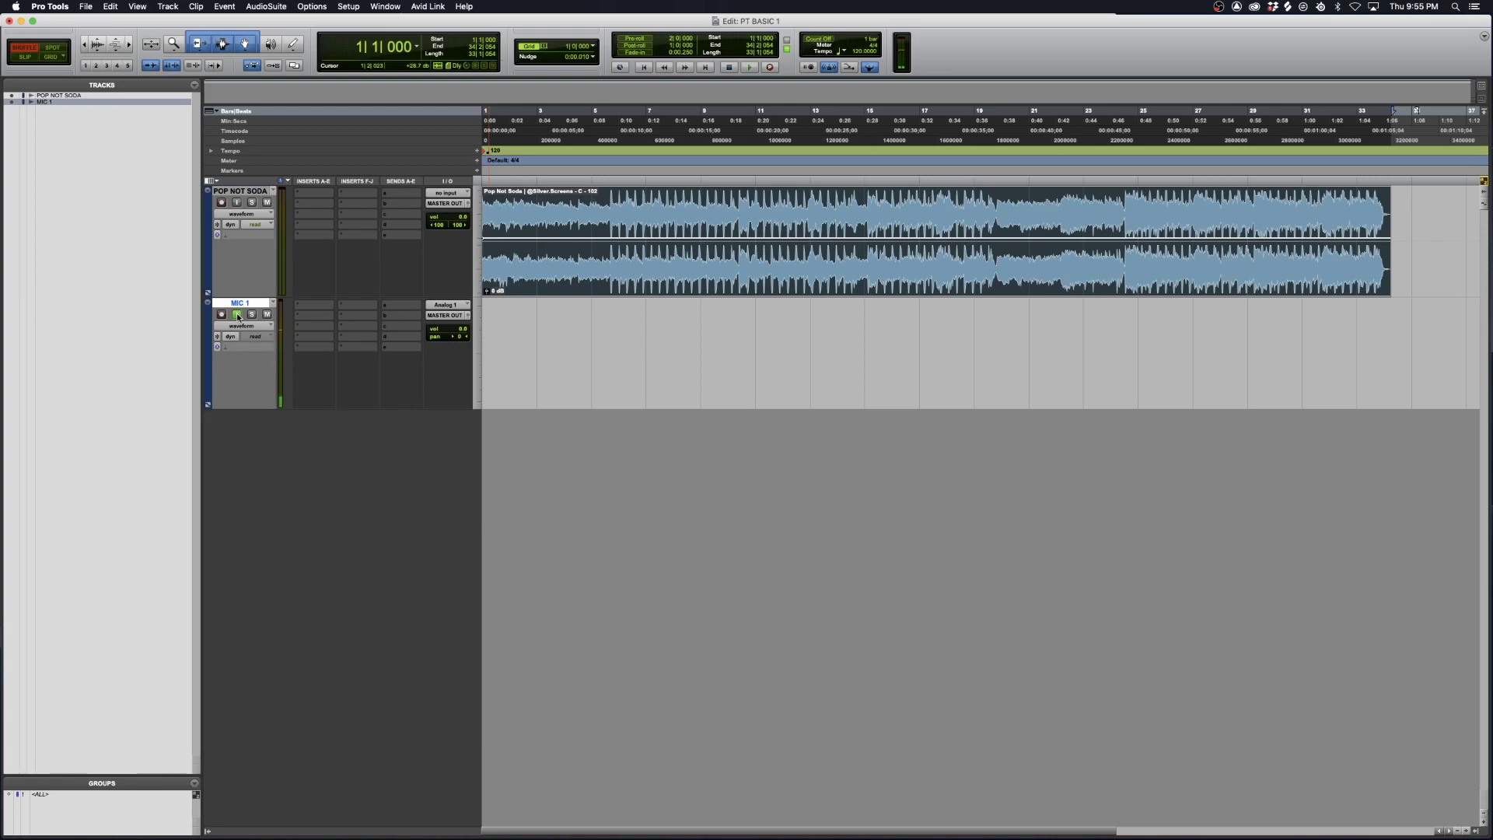
left_click(238, 315)
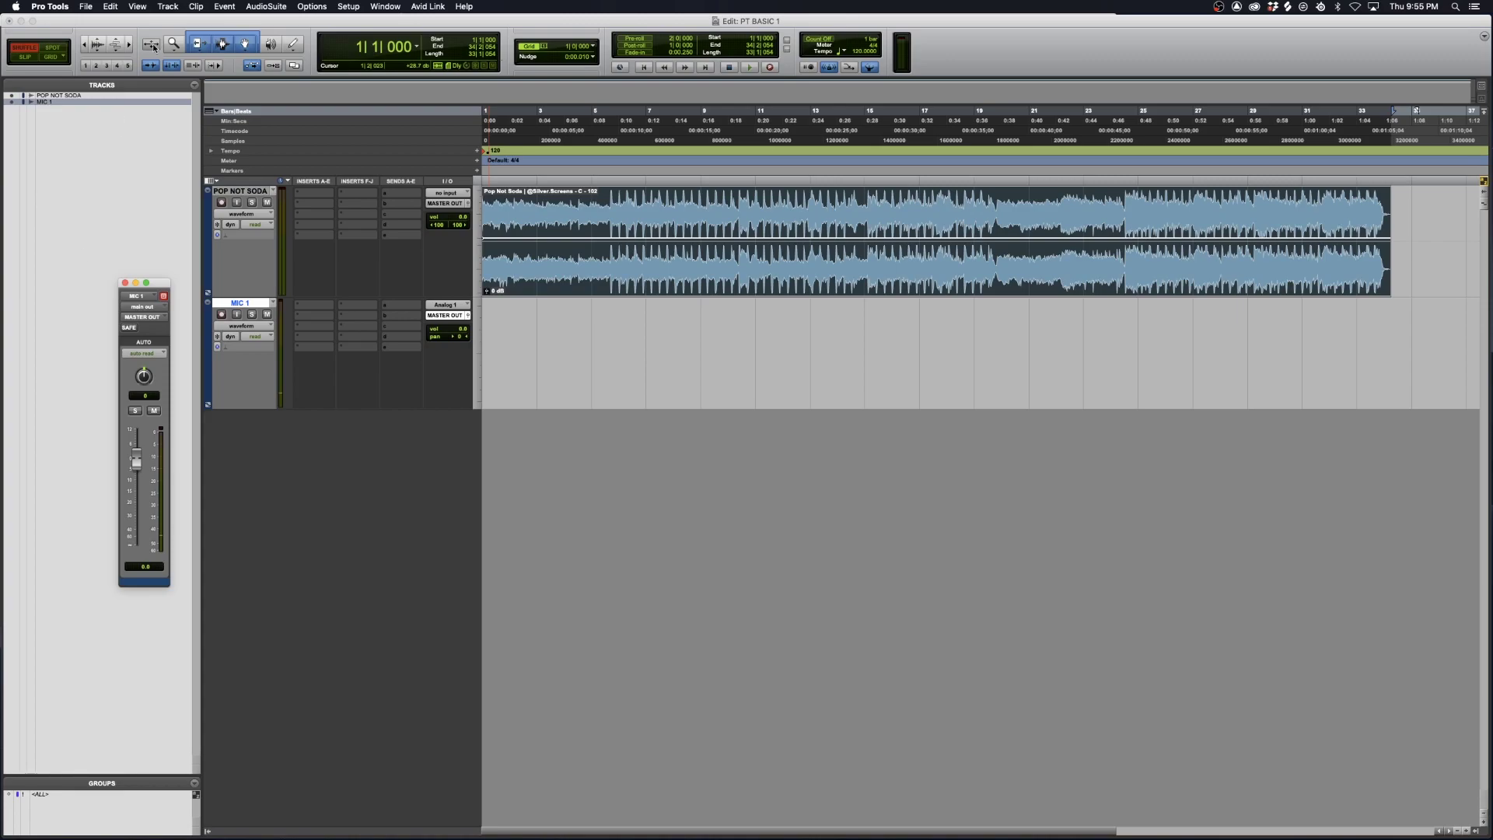
- Show the Mix window at full size and close the floating MIC 1 fader window
left_click(383, 7)
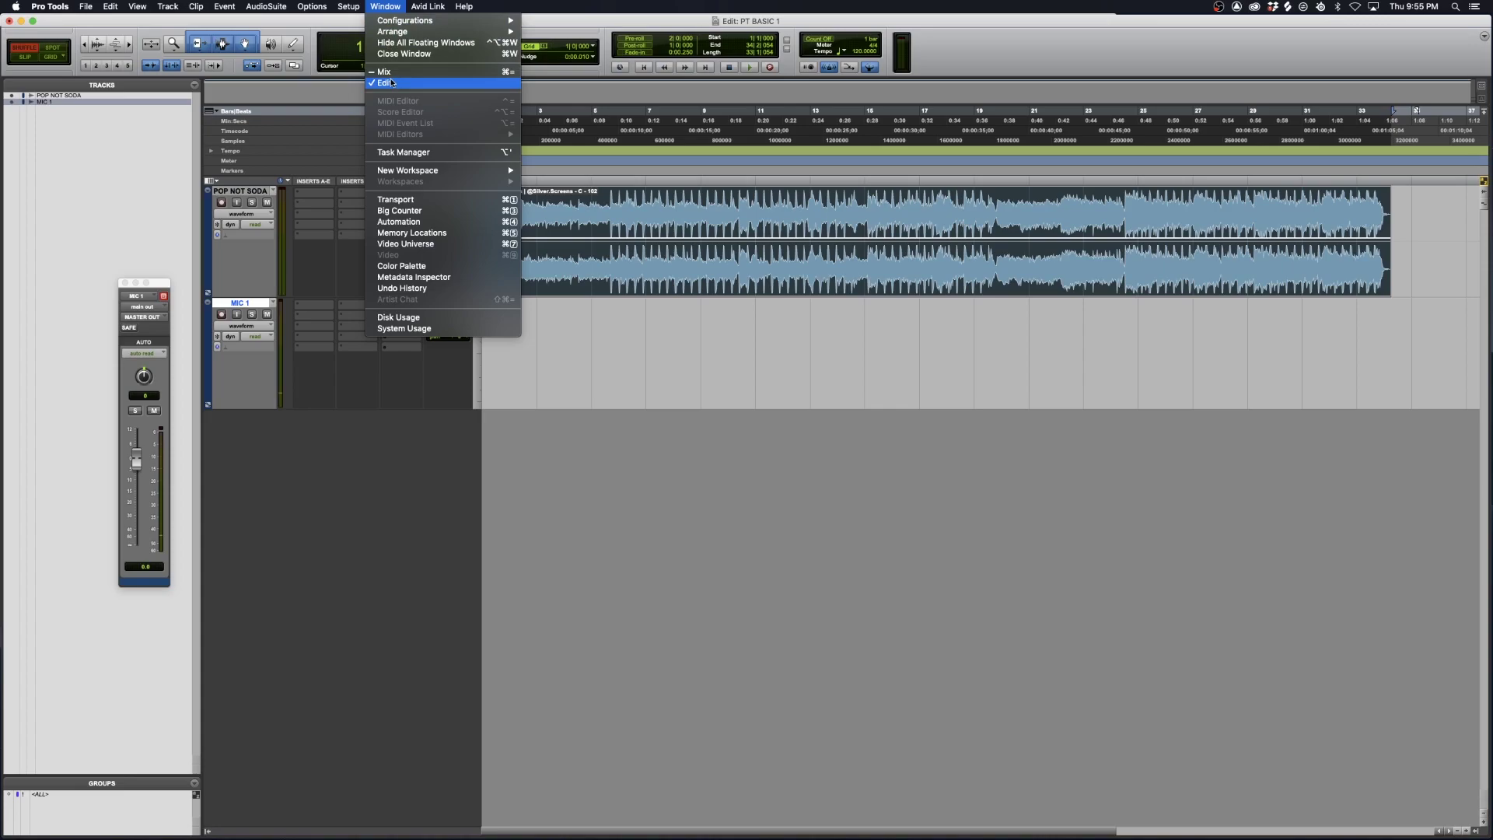
left_click(395, 72)
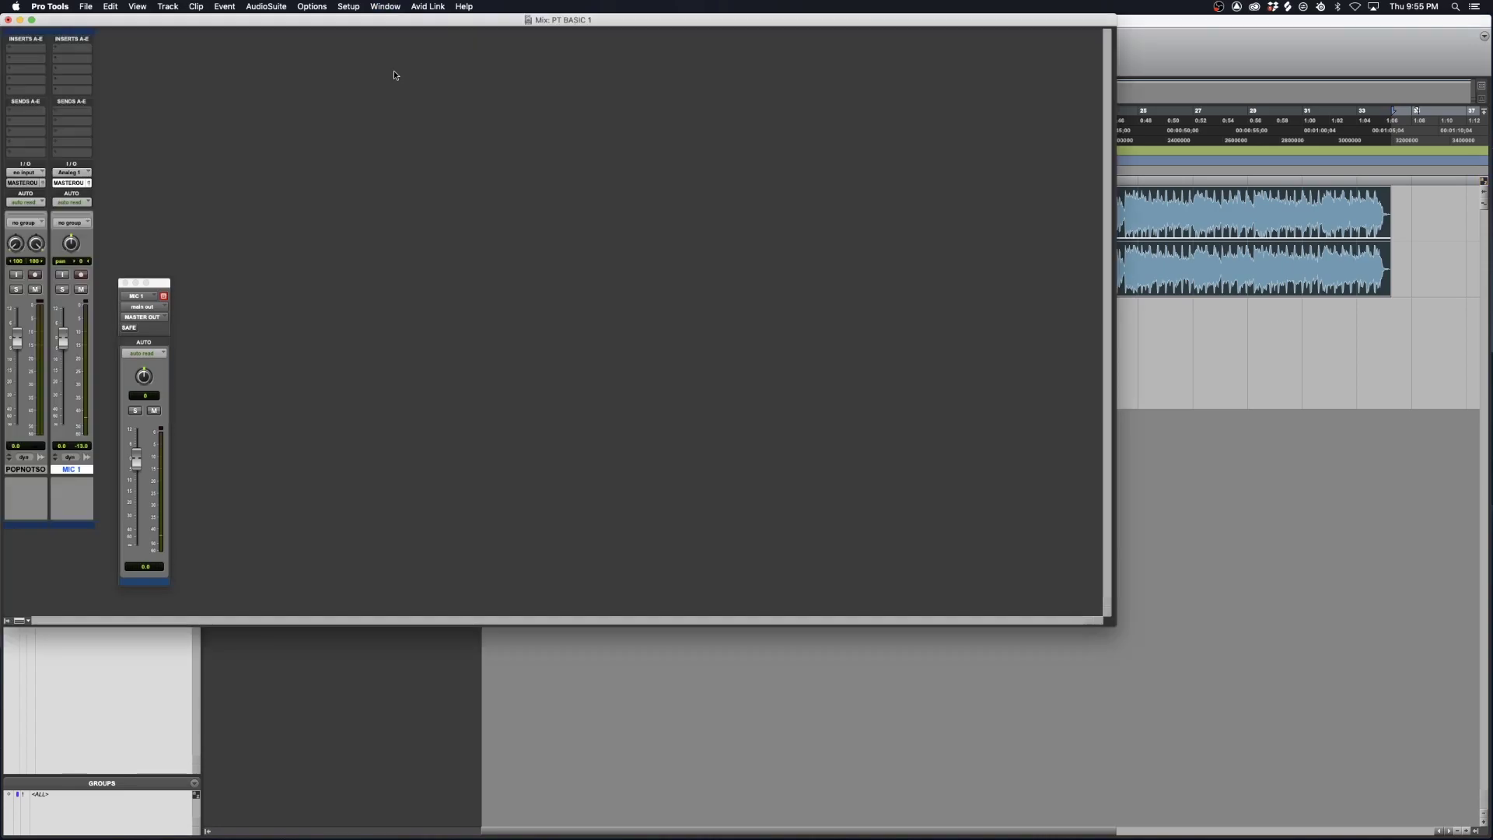
left_click(32, 21)
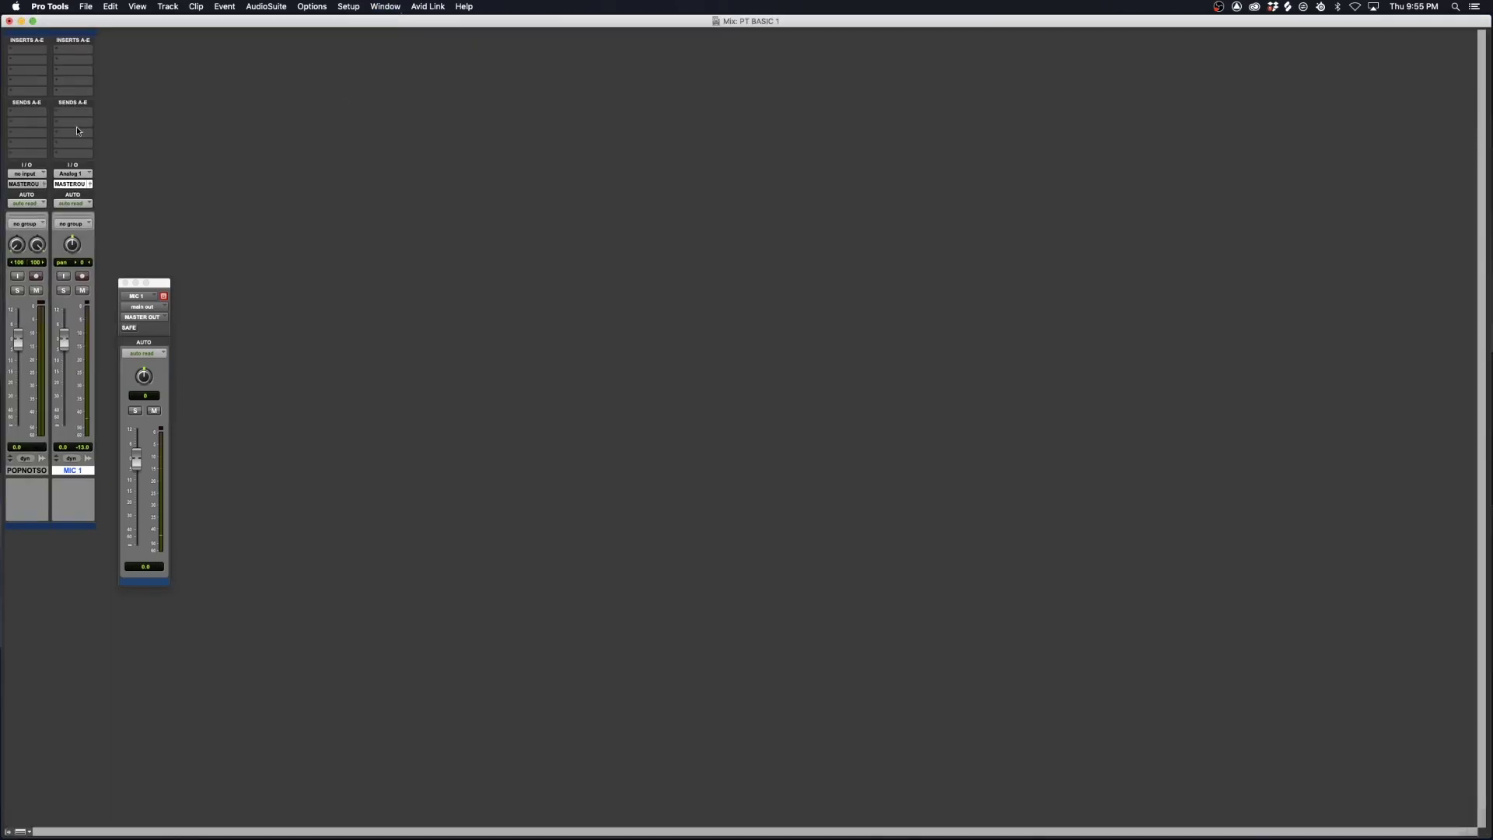
left_click(125, 282)
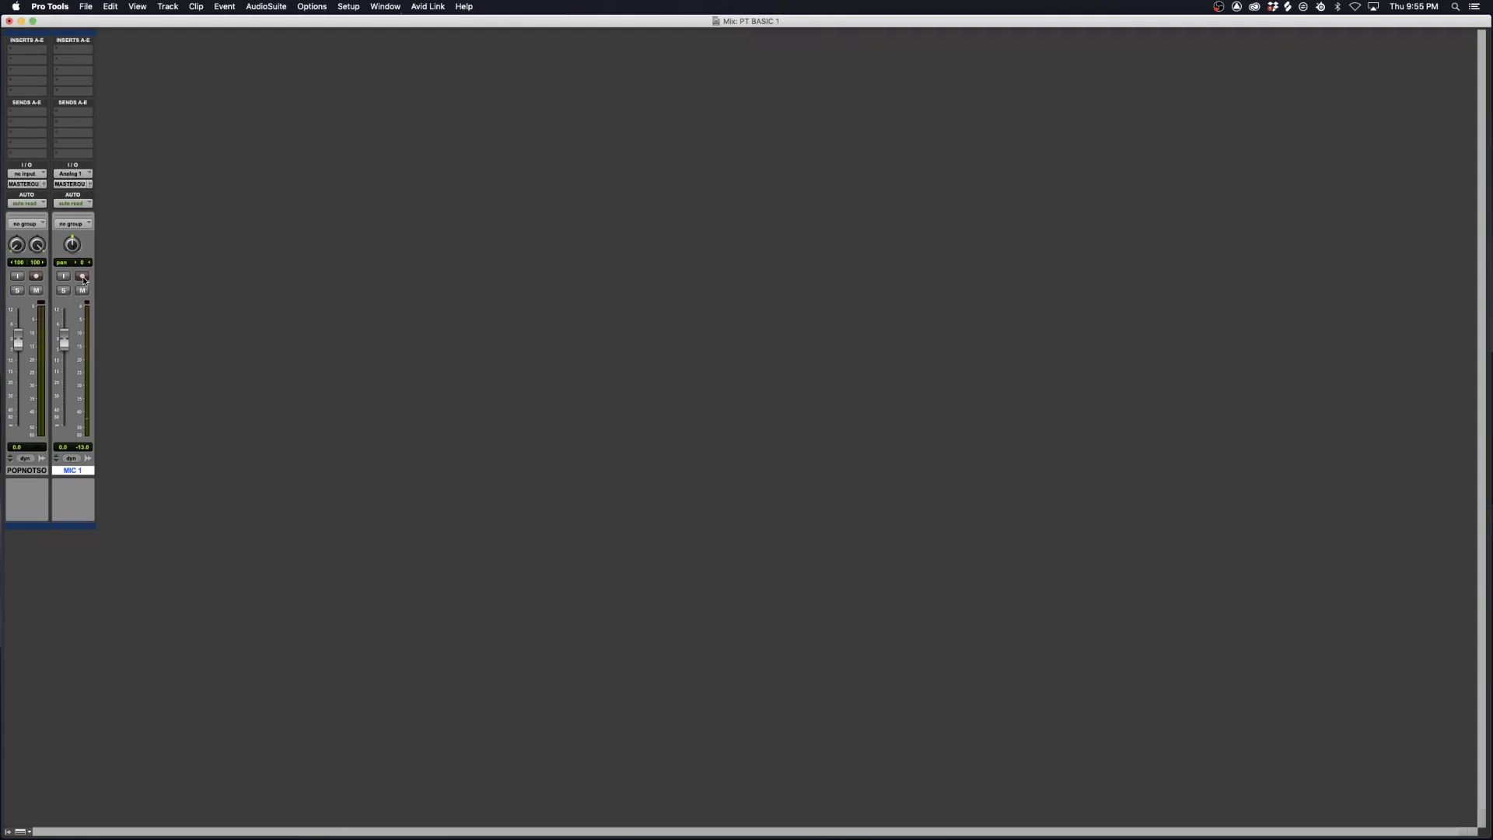
- Check input monitoring on the MIC 1 mixer channel and return to the Edit window
left_click(66, 277)
left_click(66, 277)
key("super+equal")
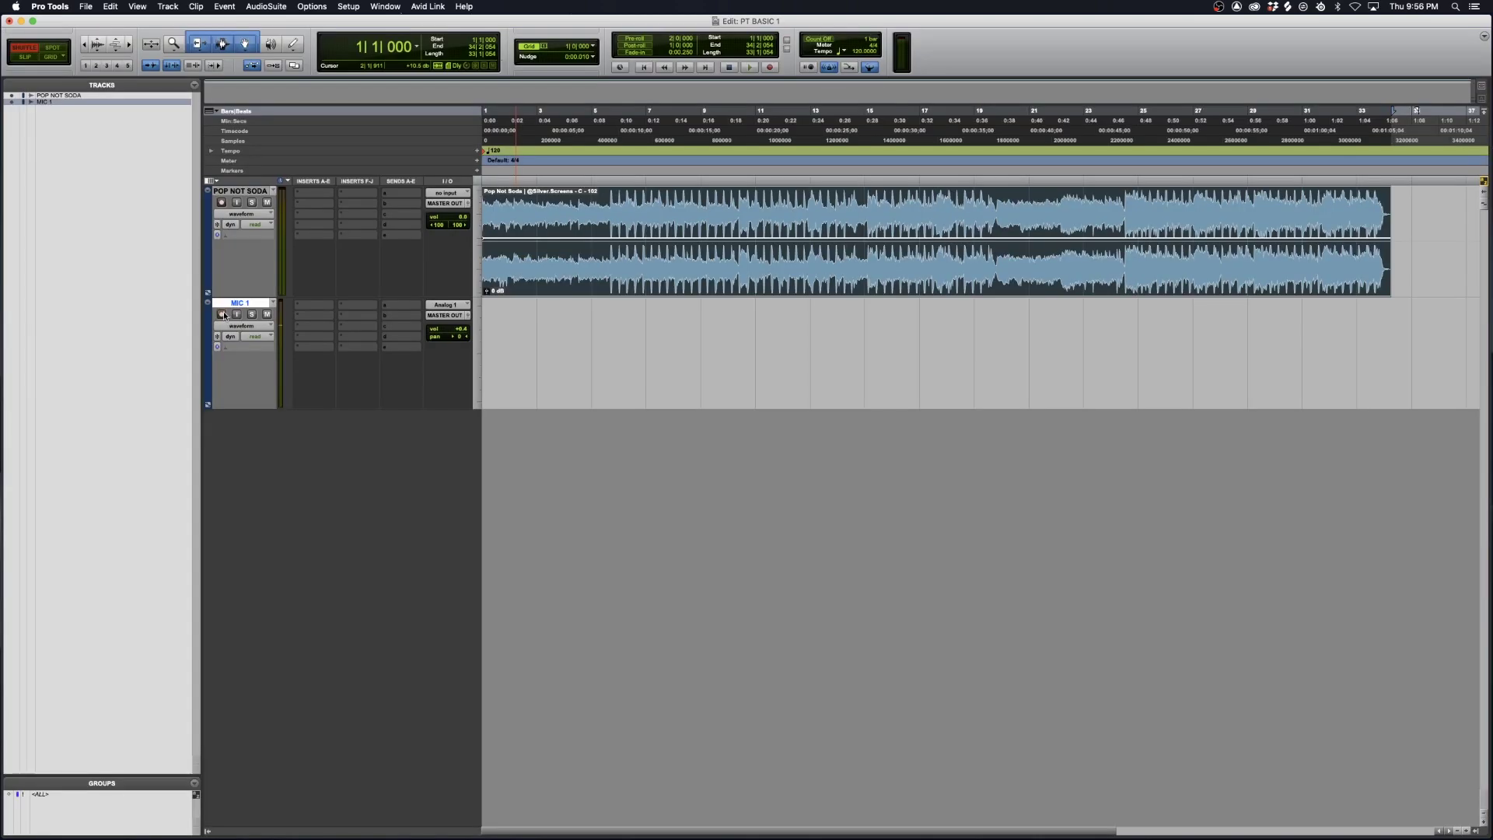
- Record a microphone take on MIC 1 over the beat with its fader adjusted to +0.7, and disarm the track
left_click(222, 314)
key("space")
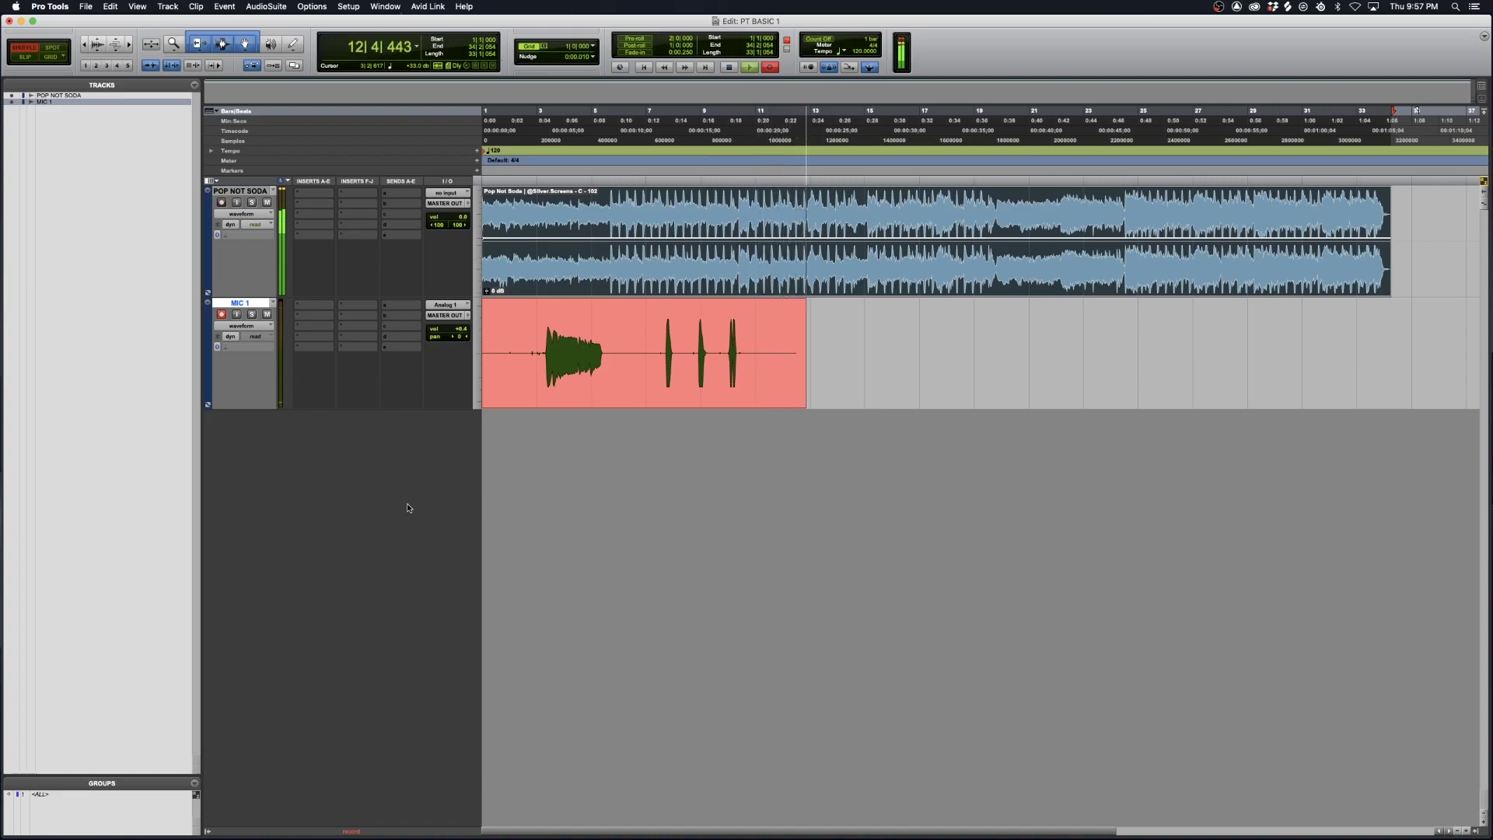
left_click(468, 316)
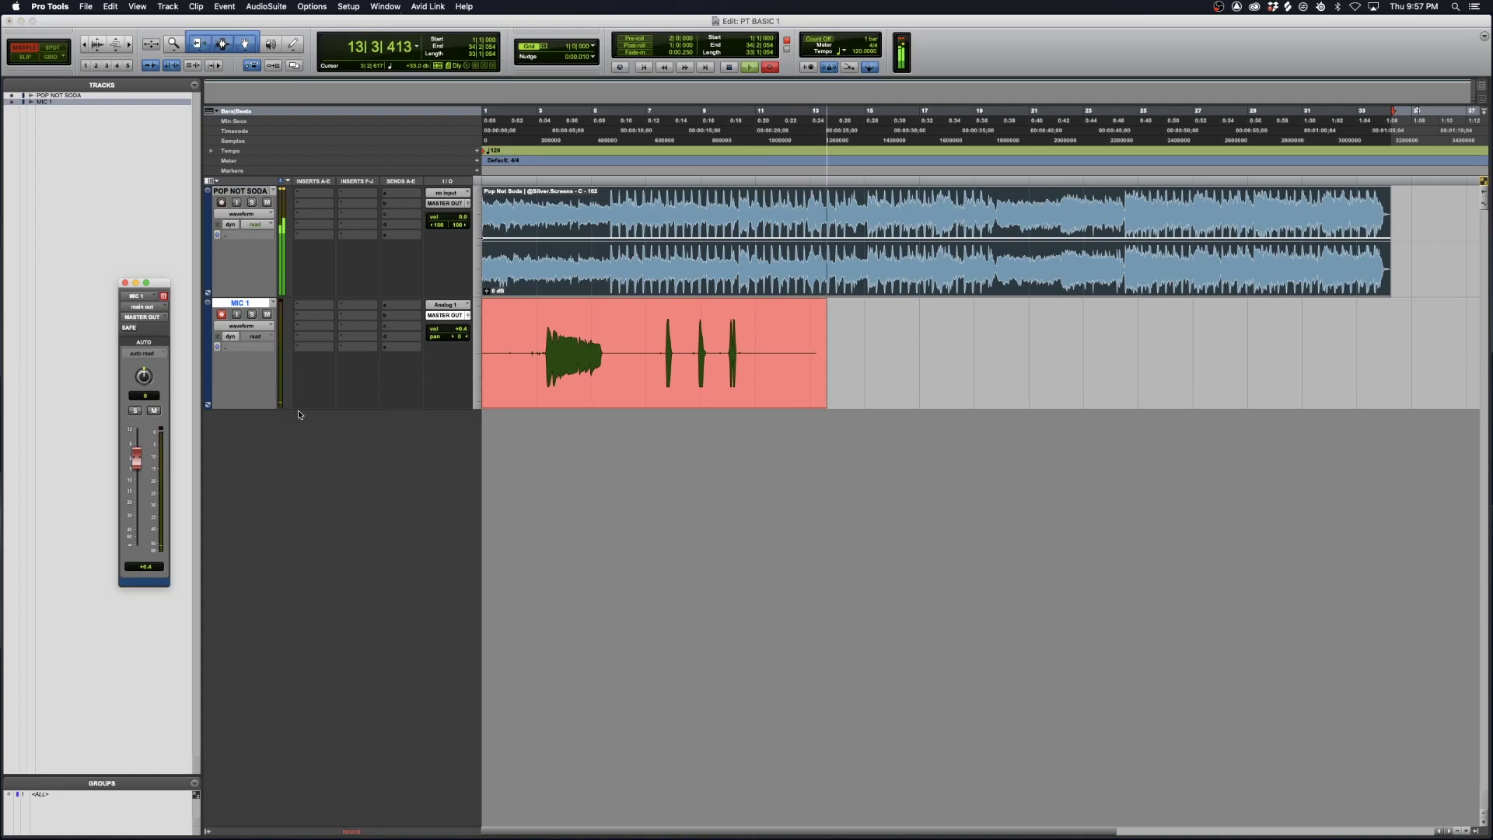
left_click(137, 465)
mouse_move(136, 464)
left_mouse_down()
mouse_move(137, 517)
mouse_move(137, 465)
left_mouse_up()
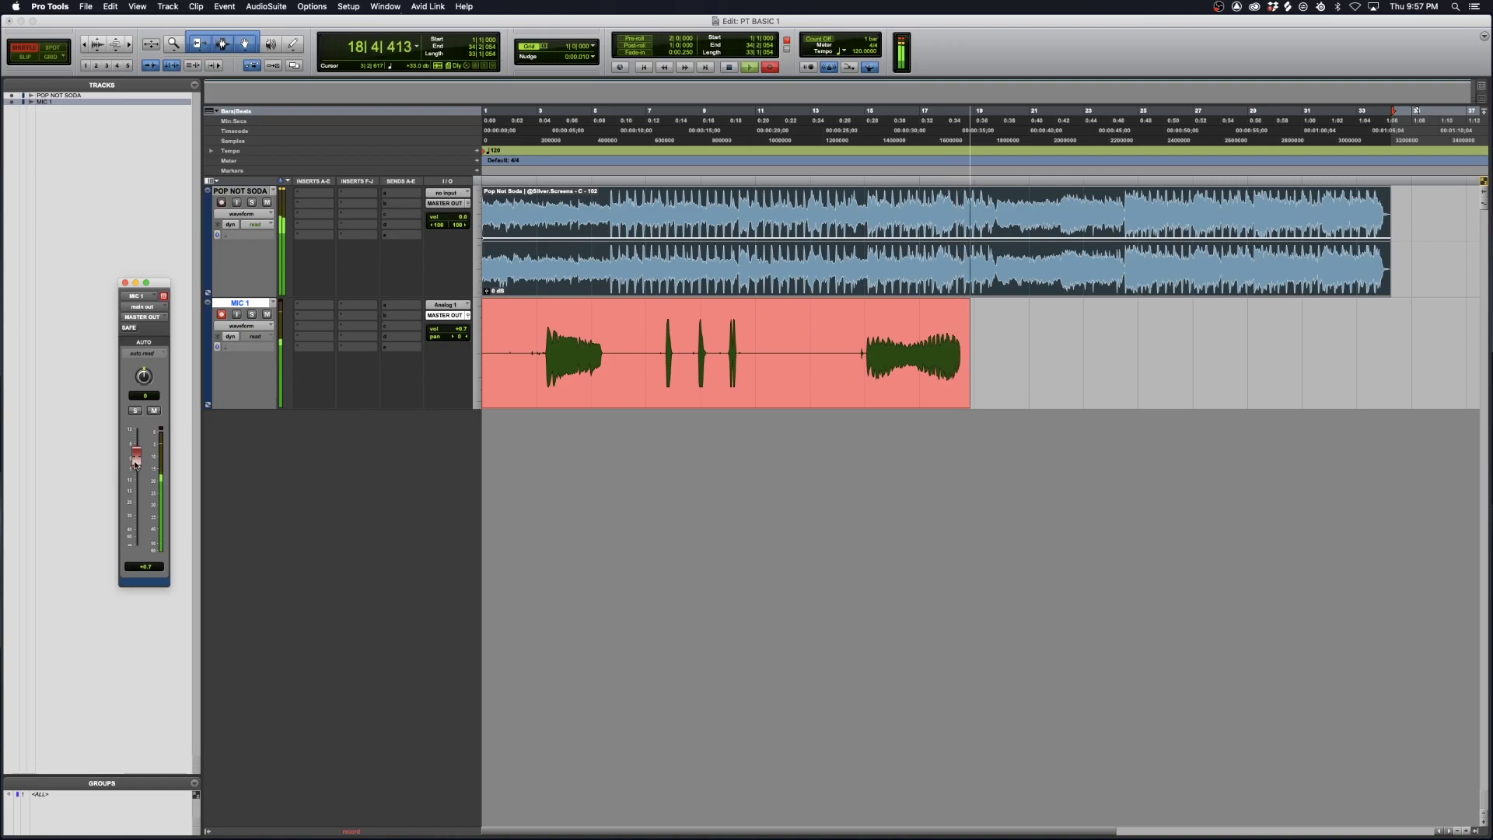
key("space")
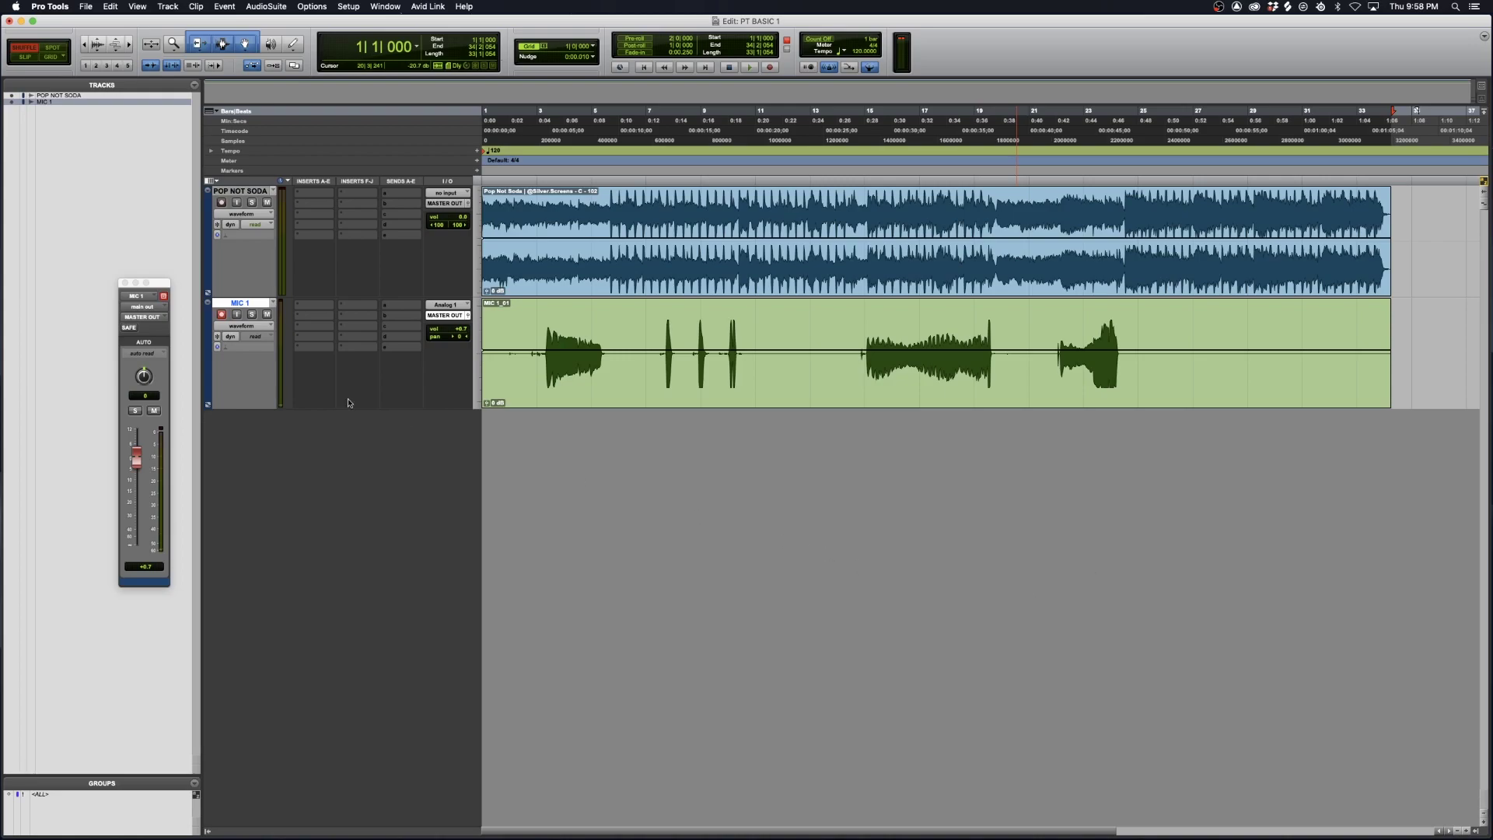
left_click(223, 314)
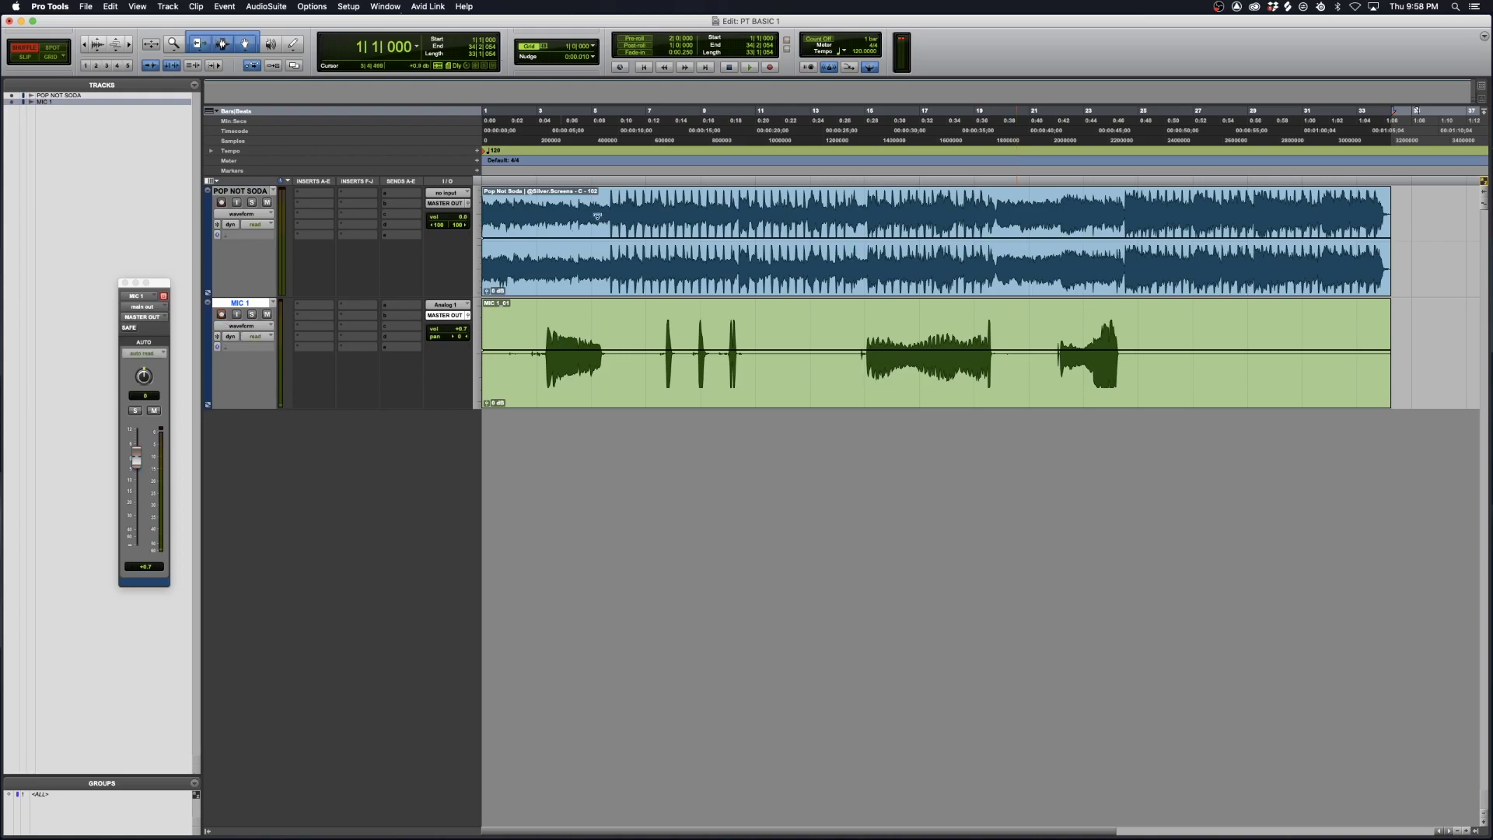
- Play back the recorded take with the beat from about bar 7, then stop playback
left_click(644, 176)
key("space")
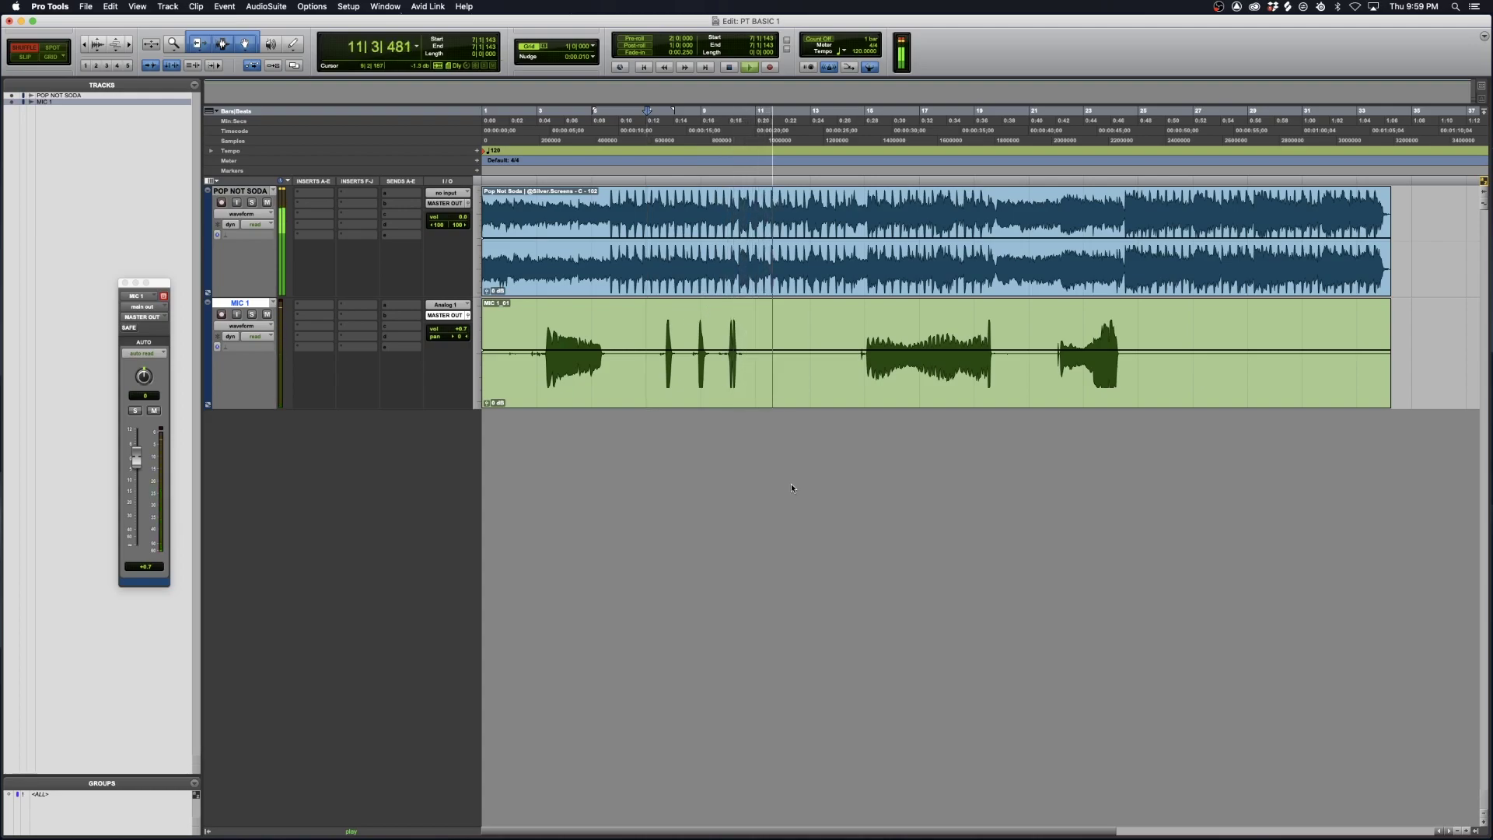
key("space")
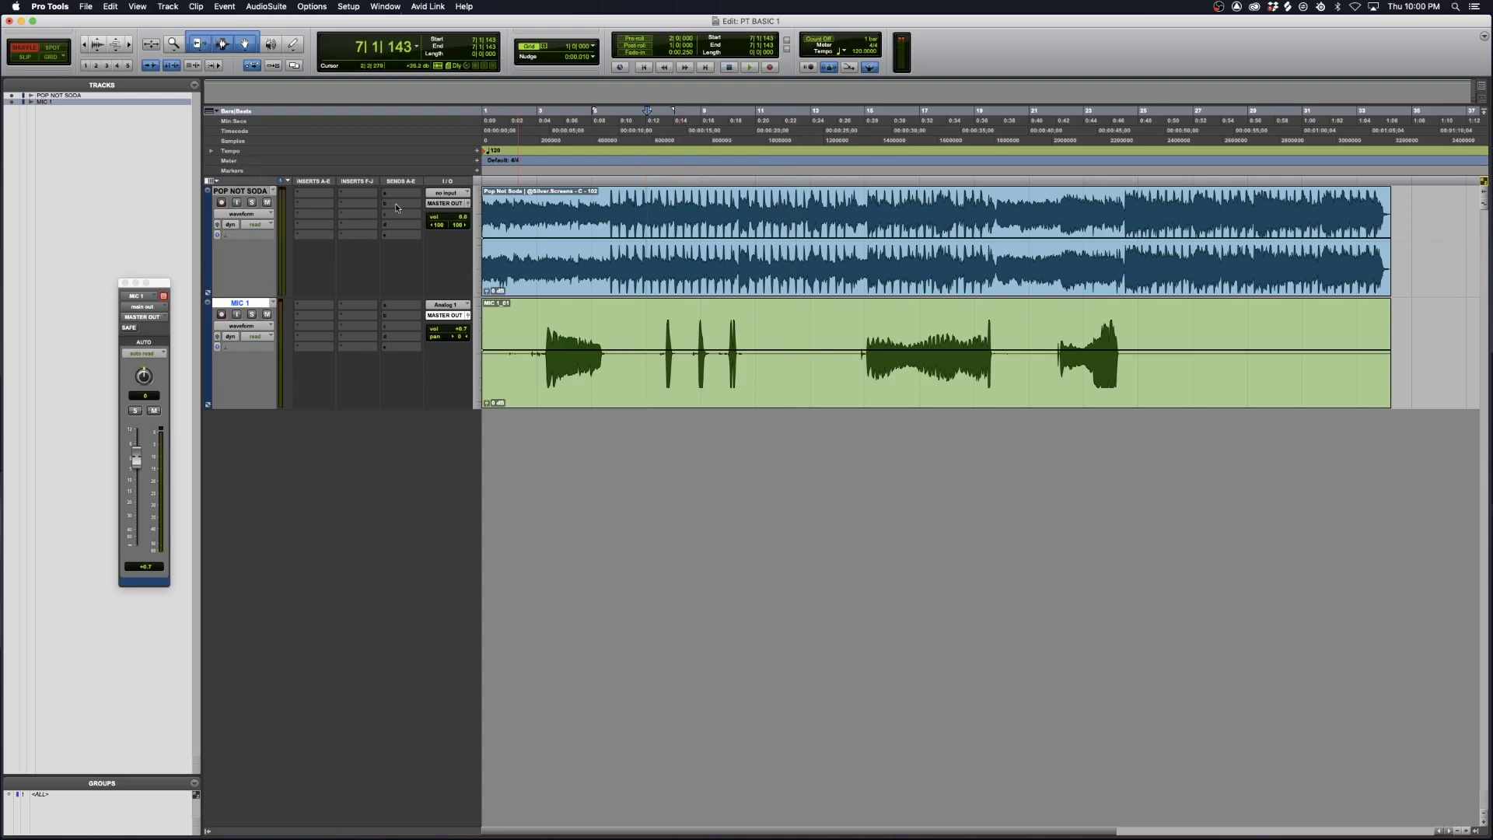
- Open the Bounce to Disk settings for the session and keep Analog 1-2 (Stereo) as the bounce source
left_click(86, 7)
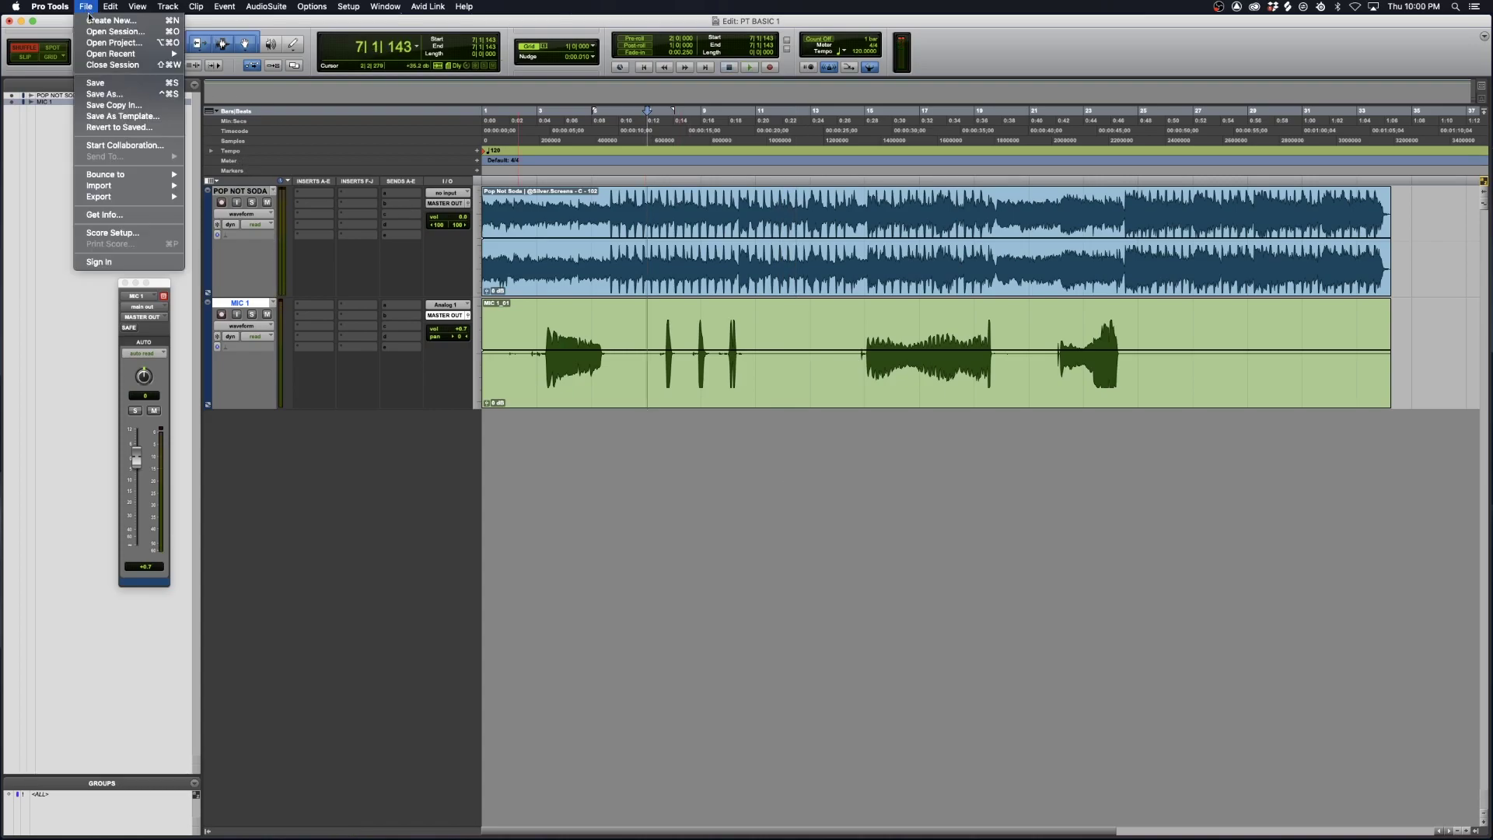
mouse_move(161, 175)
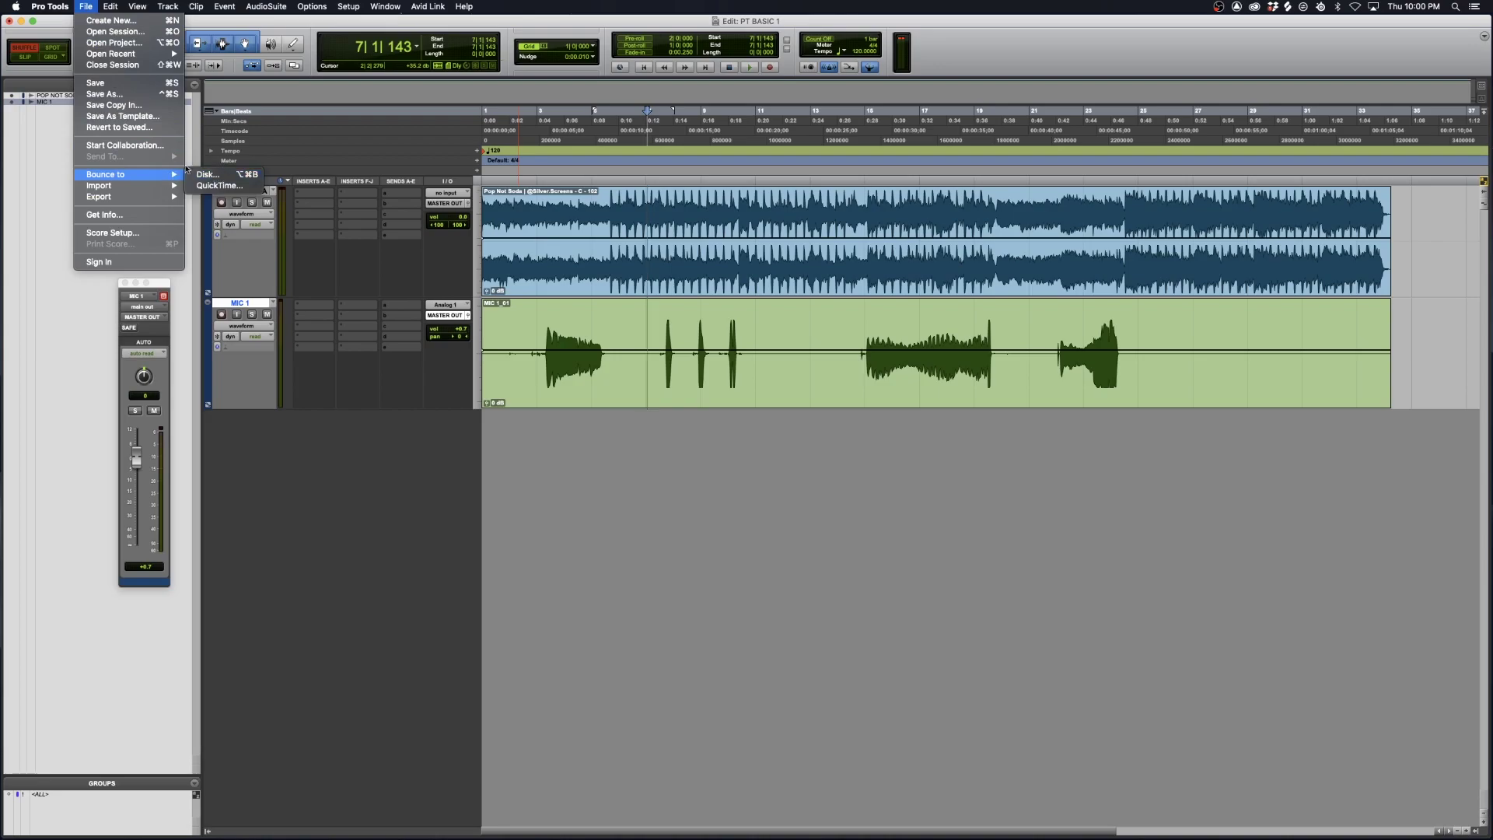
left_click(214, 178)
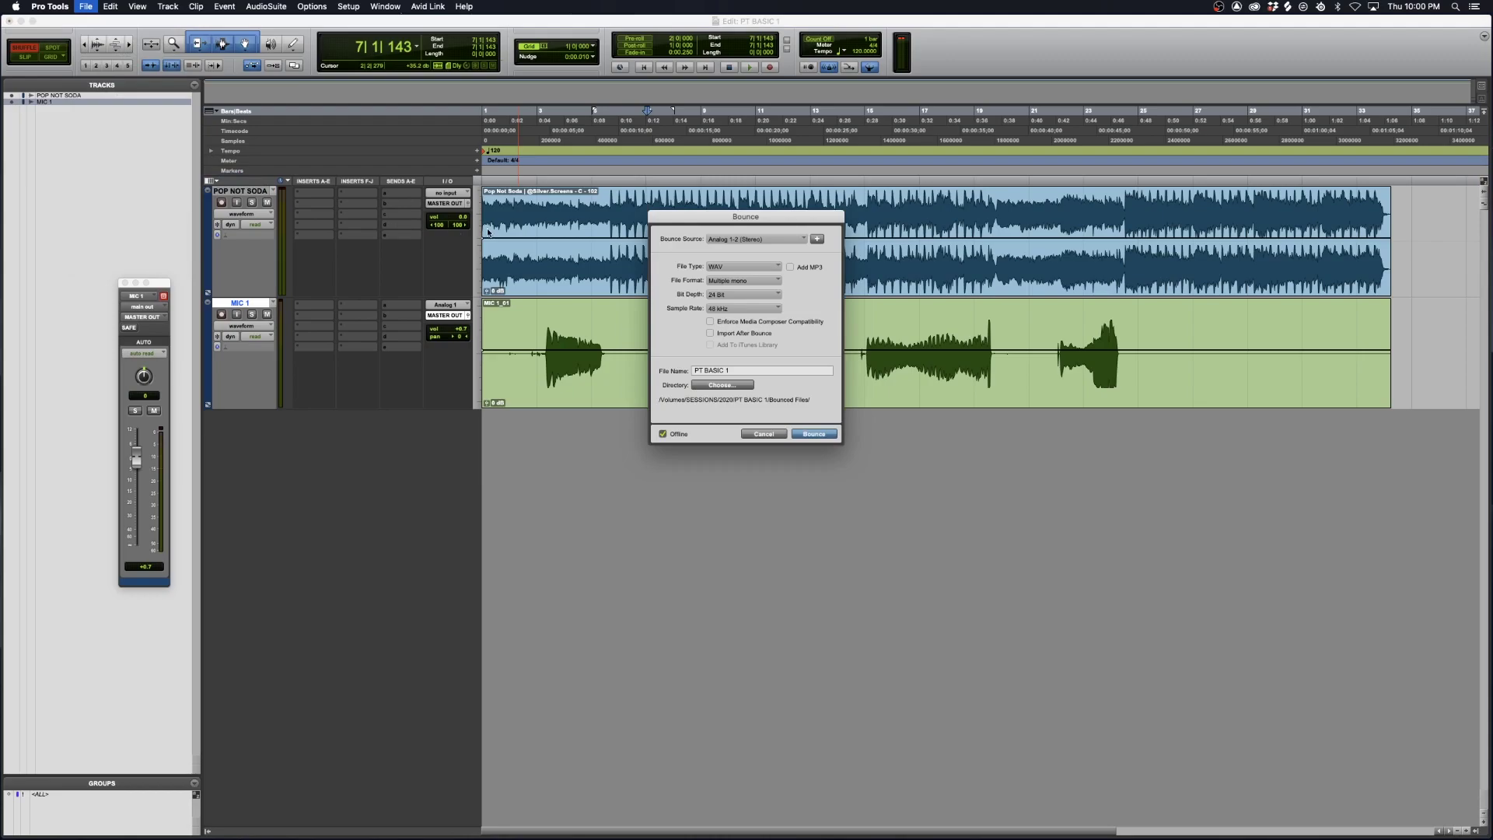
left_click(781, 243)
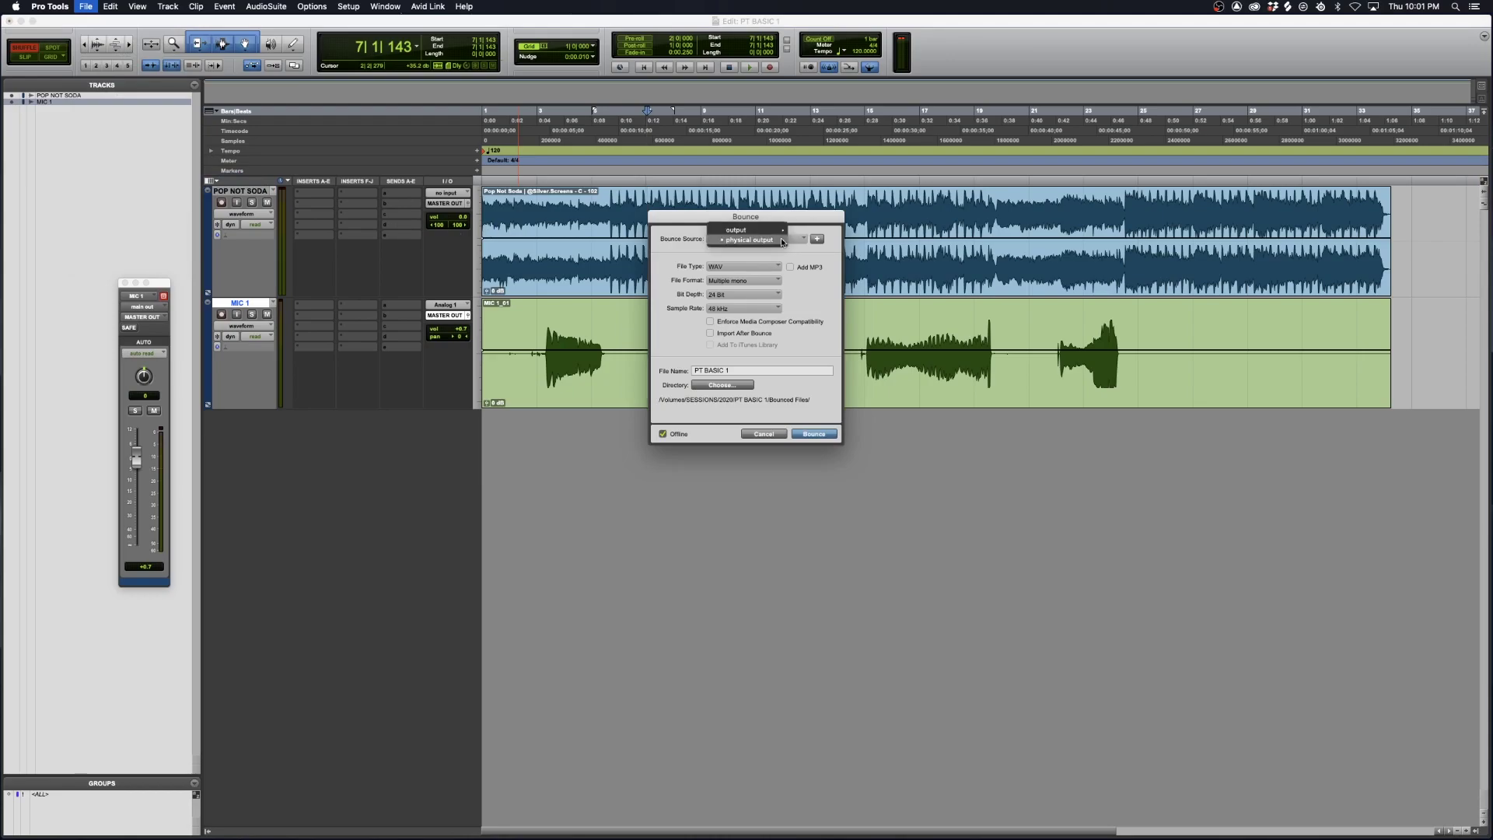
mouse_move(770, 241)
left_click(828, 243)
- Set the bounce to MP3 file type, Interleaved file format and a 44.1 kHz sample rate
left_click(744, 266)
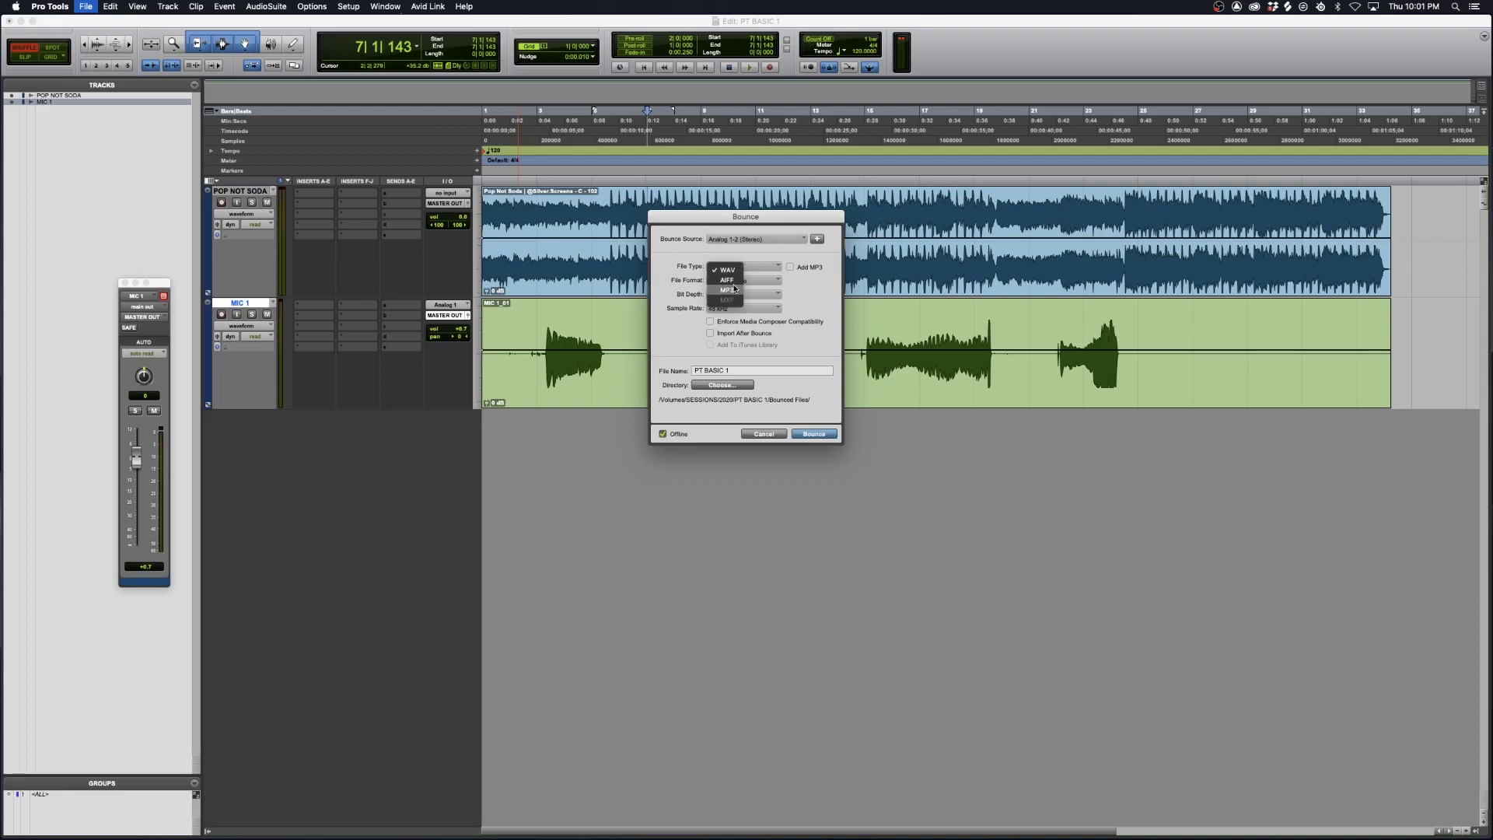
left_click(736, 290)
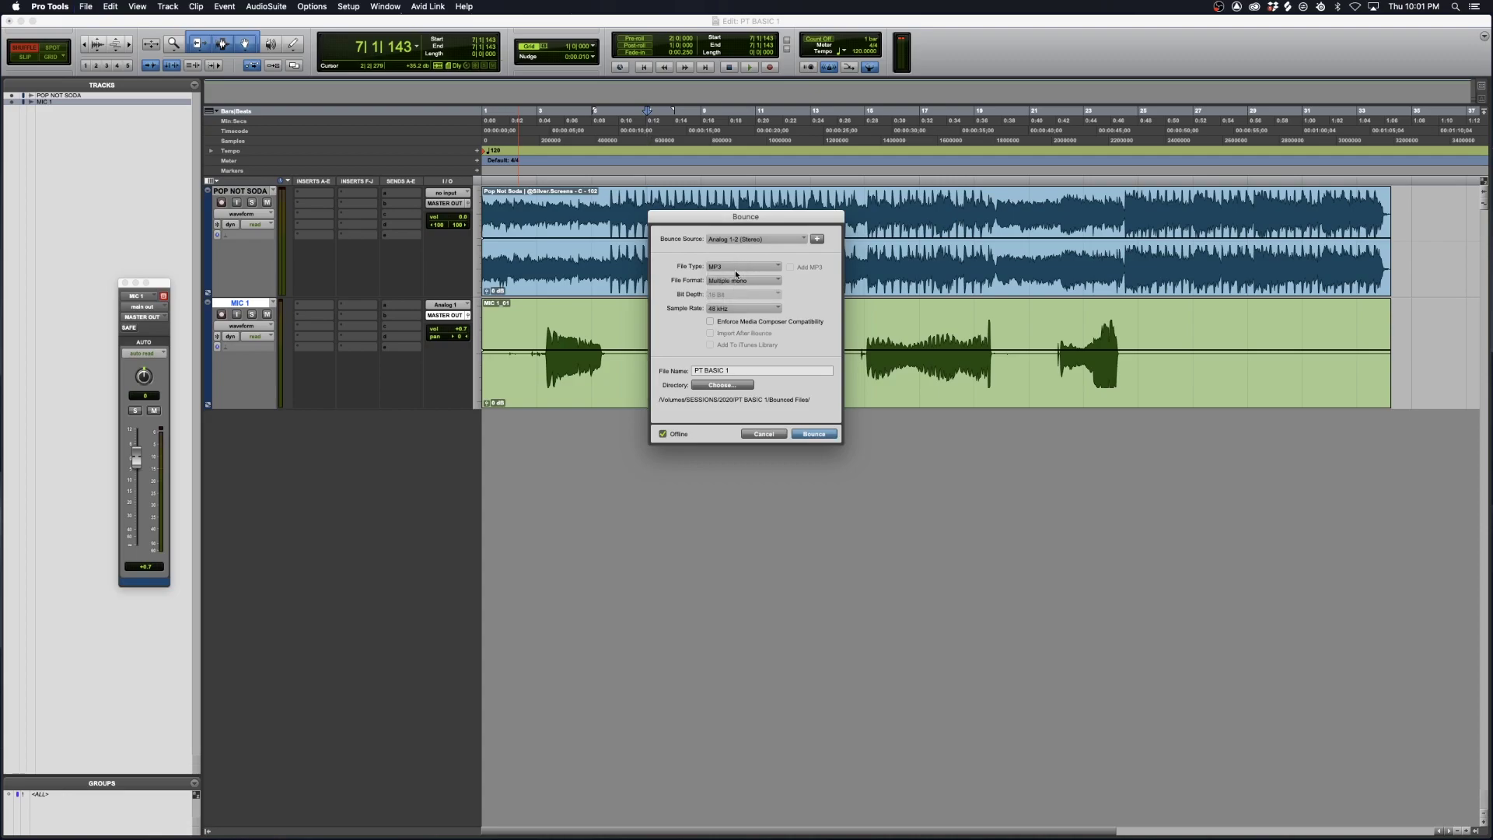
left_click(740, 282)
left_click(739, 291)
left_click(739, 307)
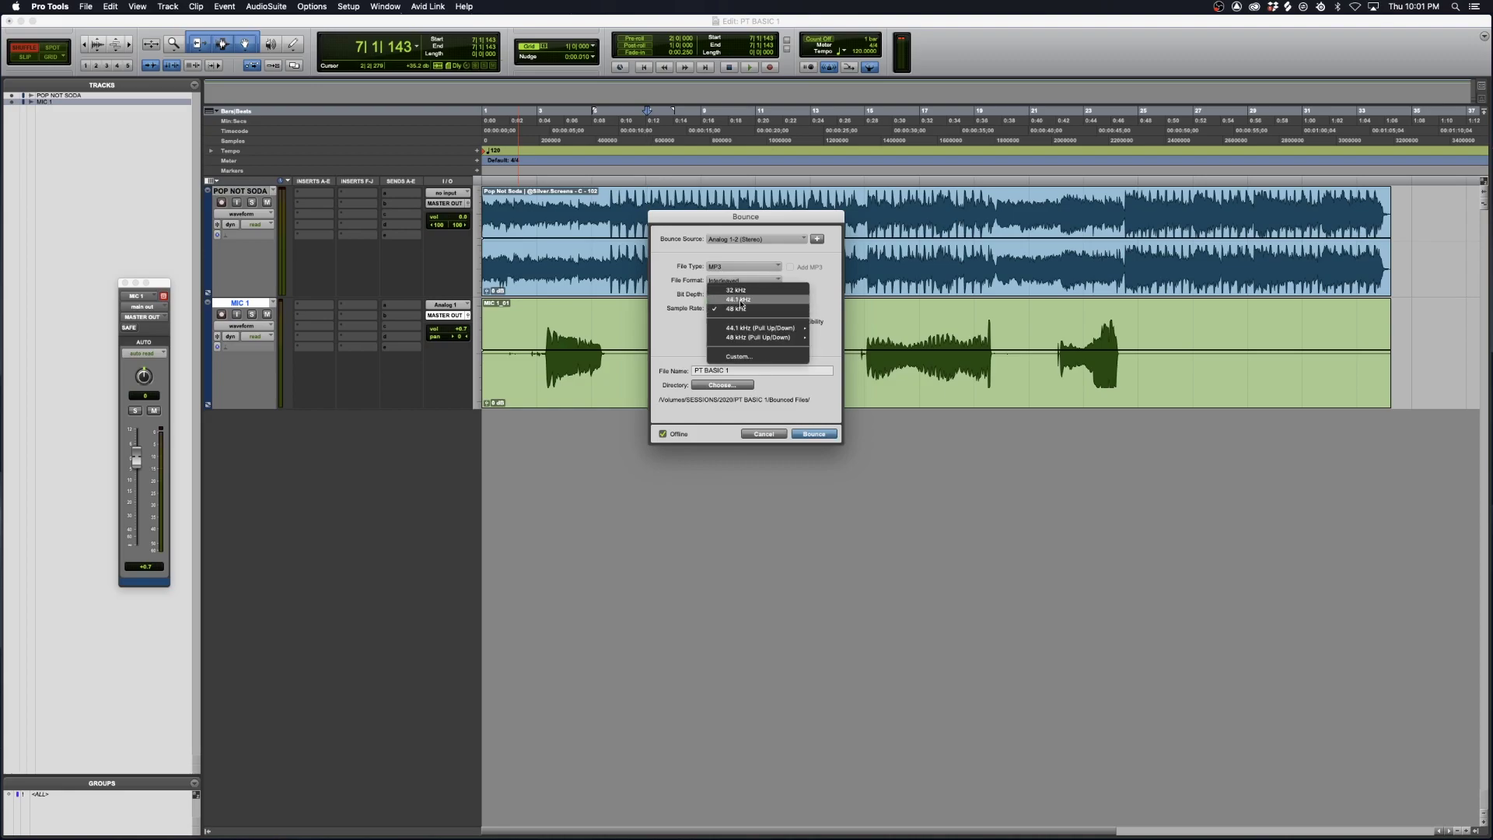
left_click(800, 296)
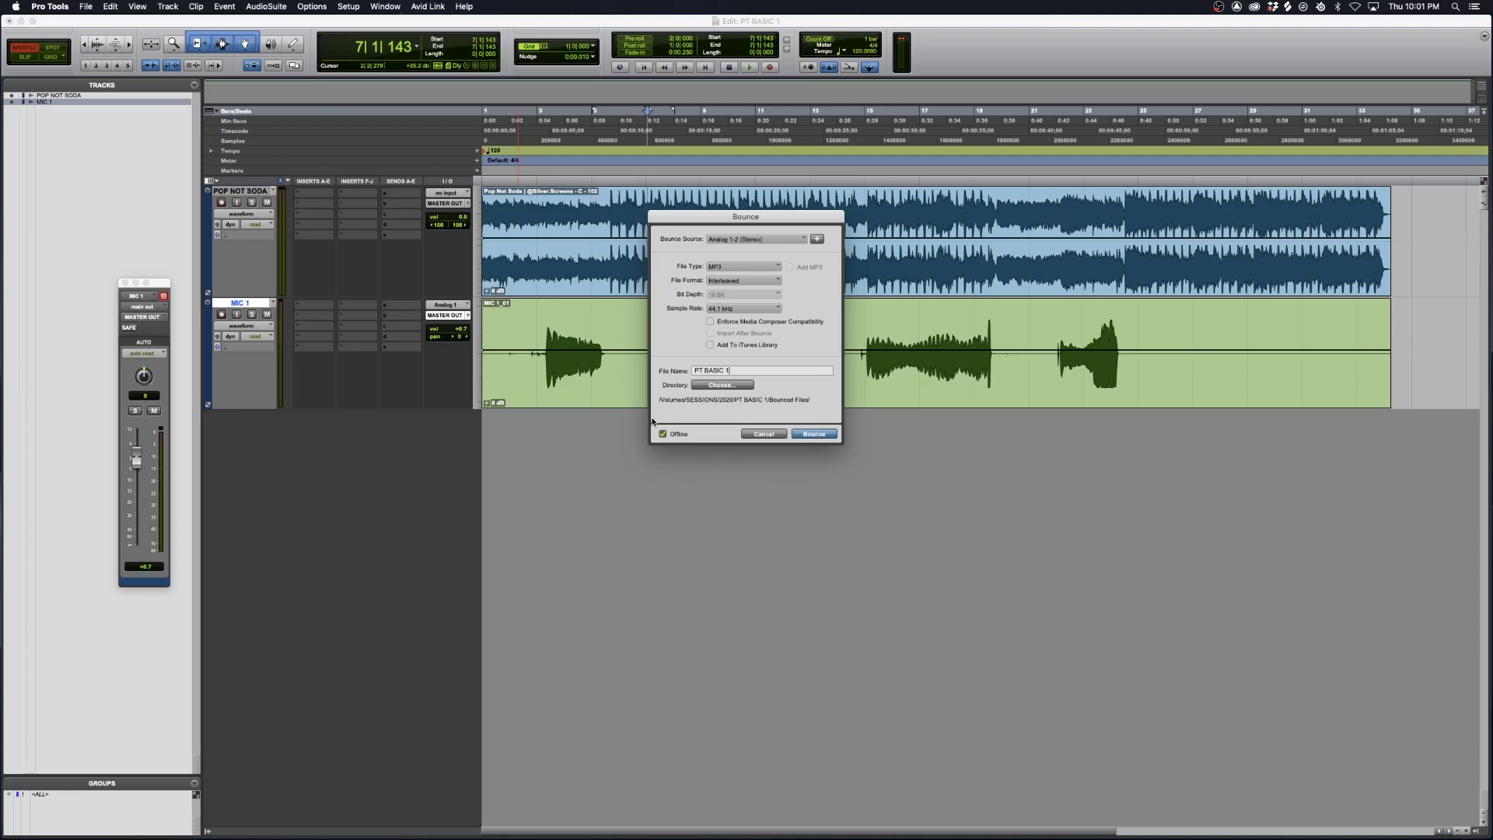
- Bounce the session to an MP3 file with SILVER SCREENS as the artist in the ID3 tag info
left_click(814, 434)
left_click(690, 323)
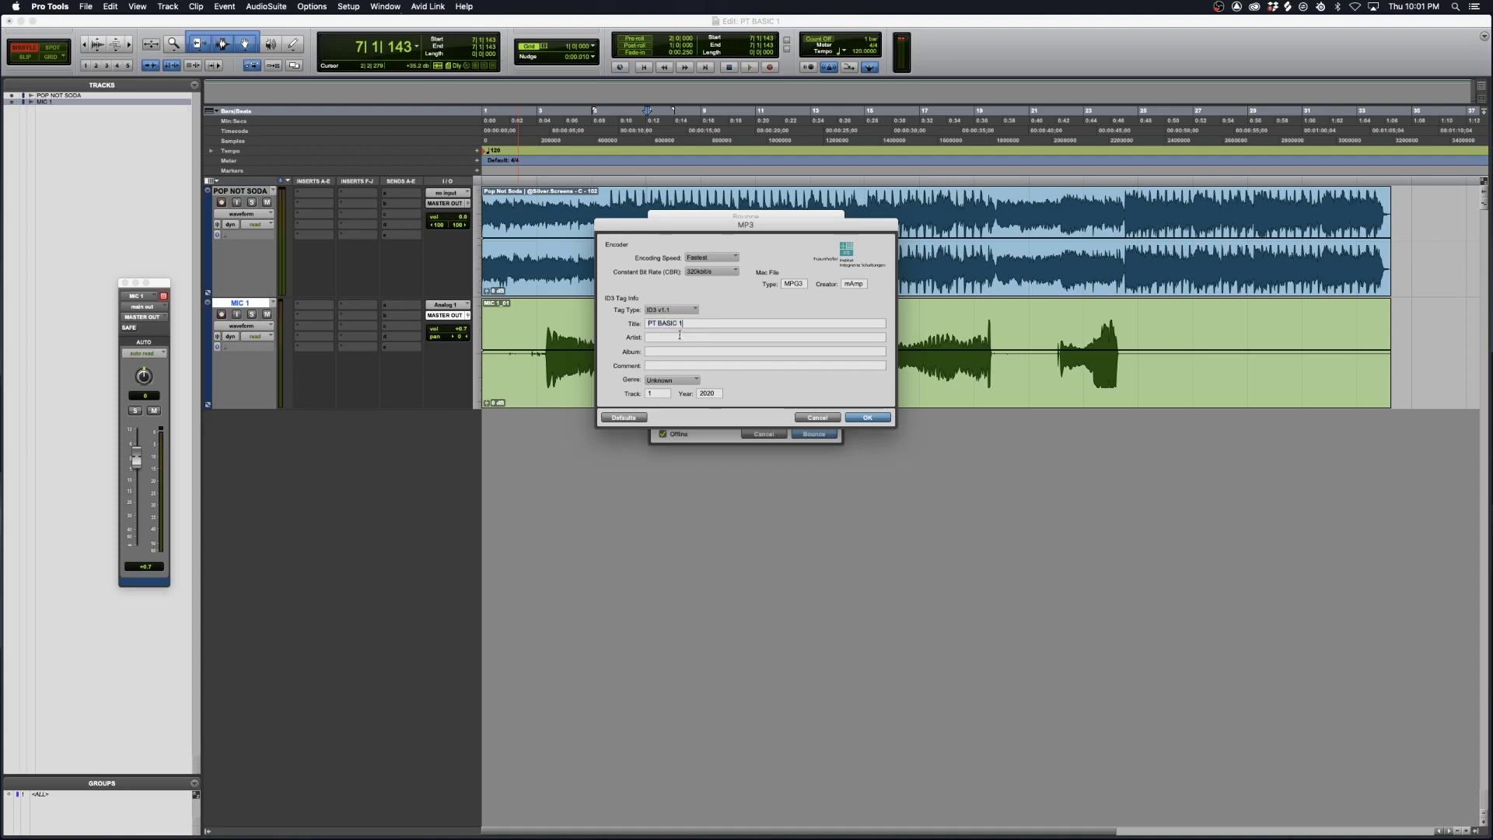
type("SILVER SCREENS")
left_click(875, 418)
key("Return")
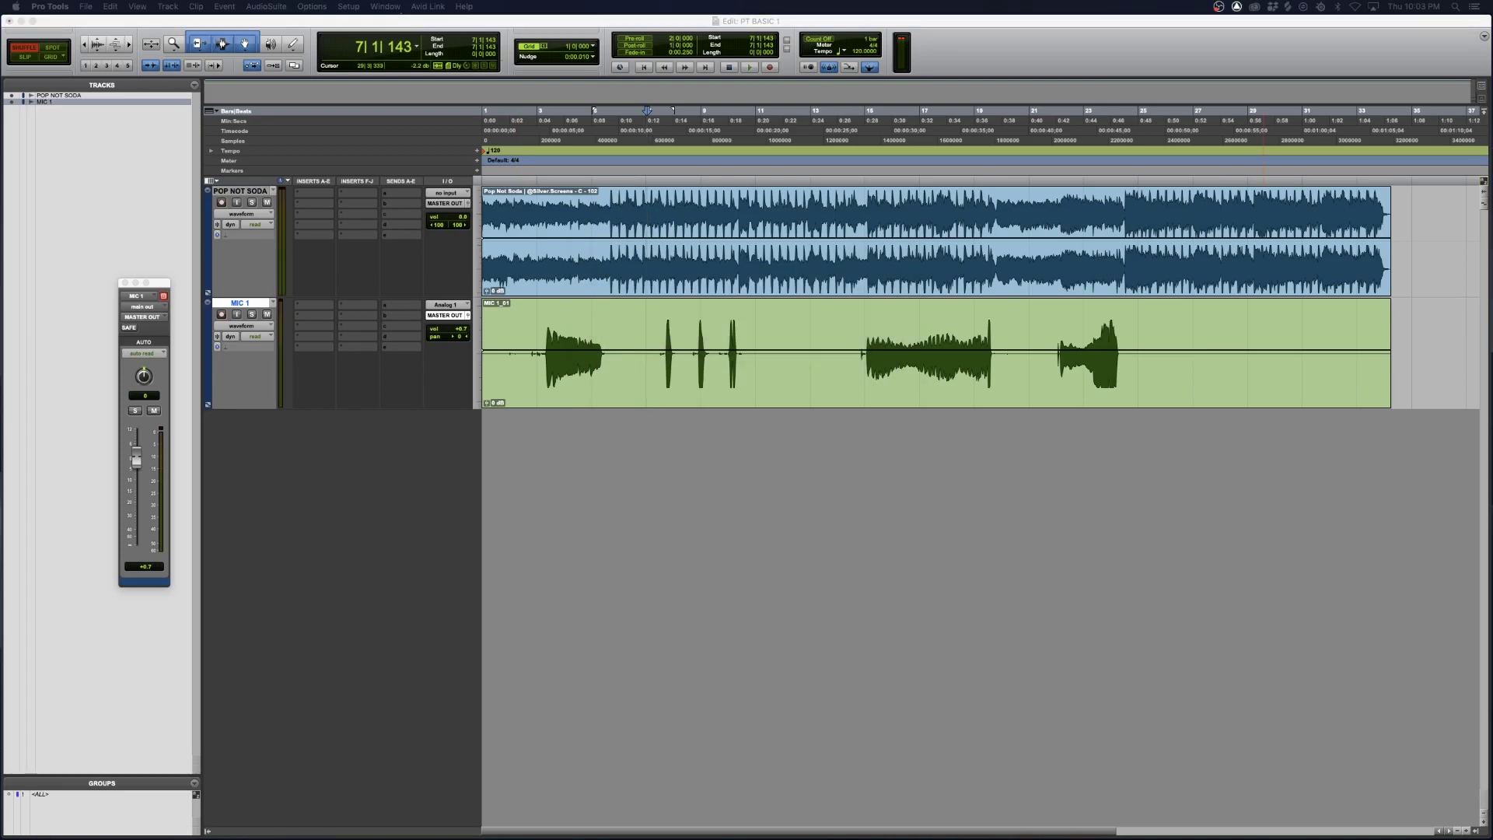
- Switch to Finder and preview PT BASIC 1.mp3 from the session's Bounced Files folder
left_click_drag(1492, 152, 1101, 296)
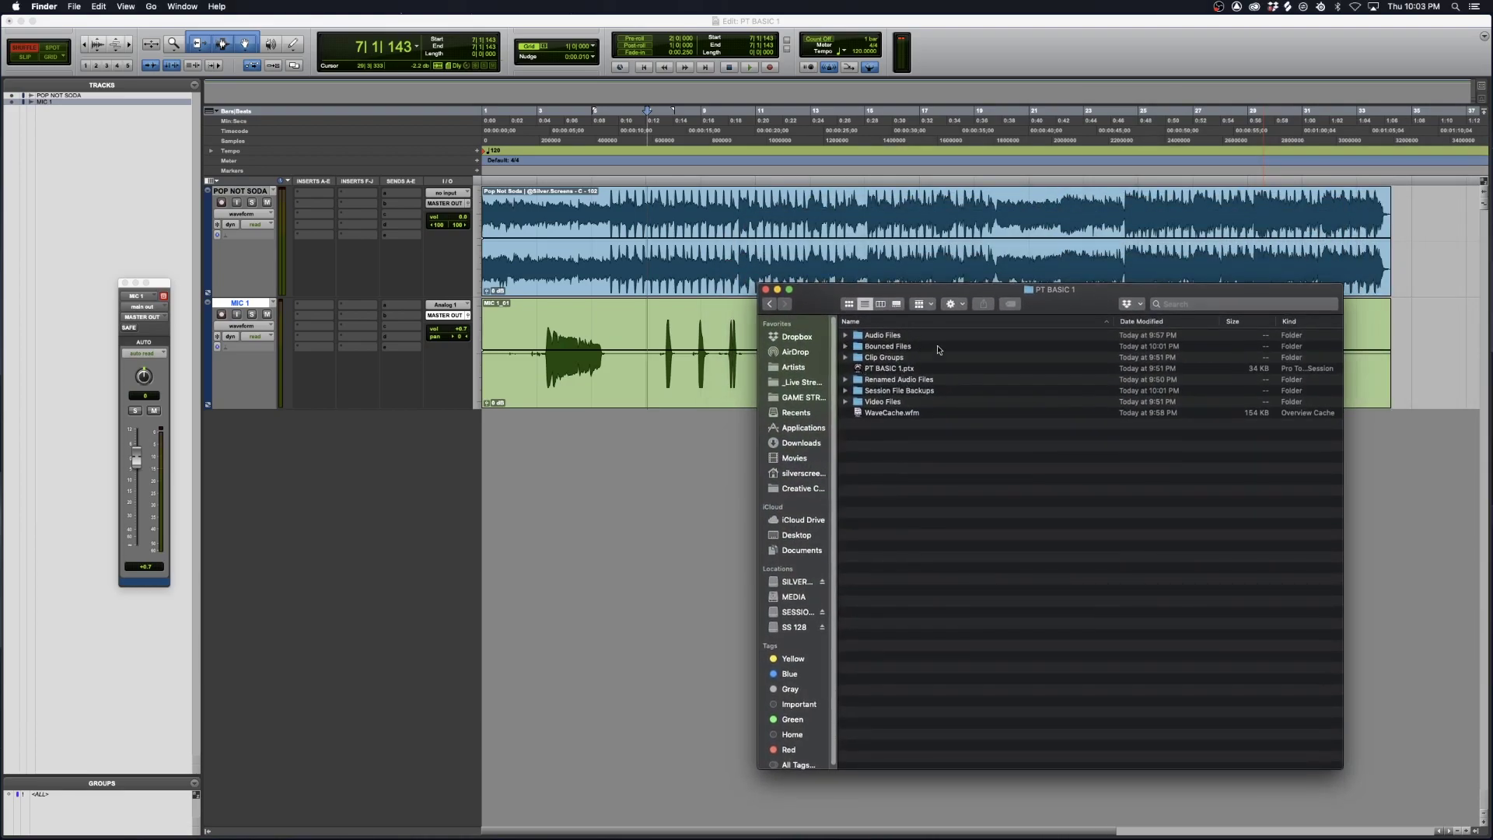
left_click(845, 346)
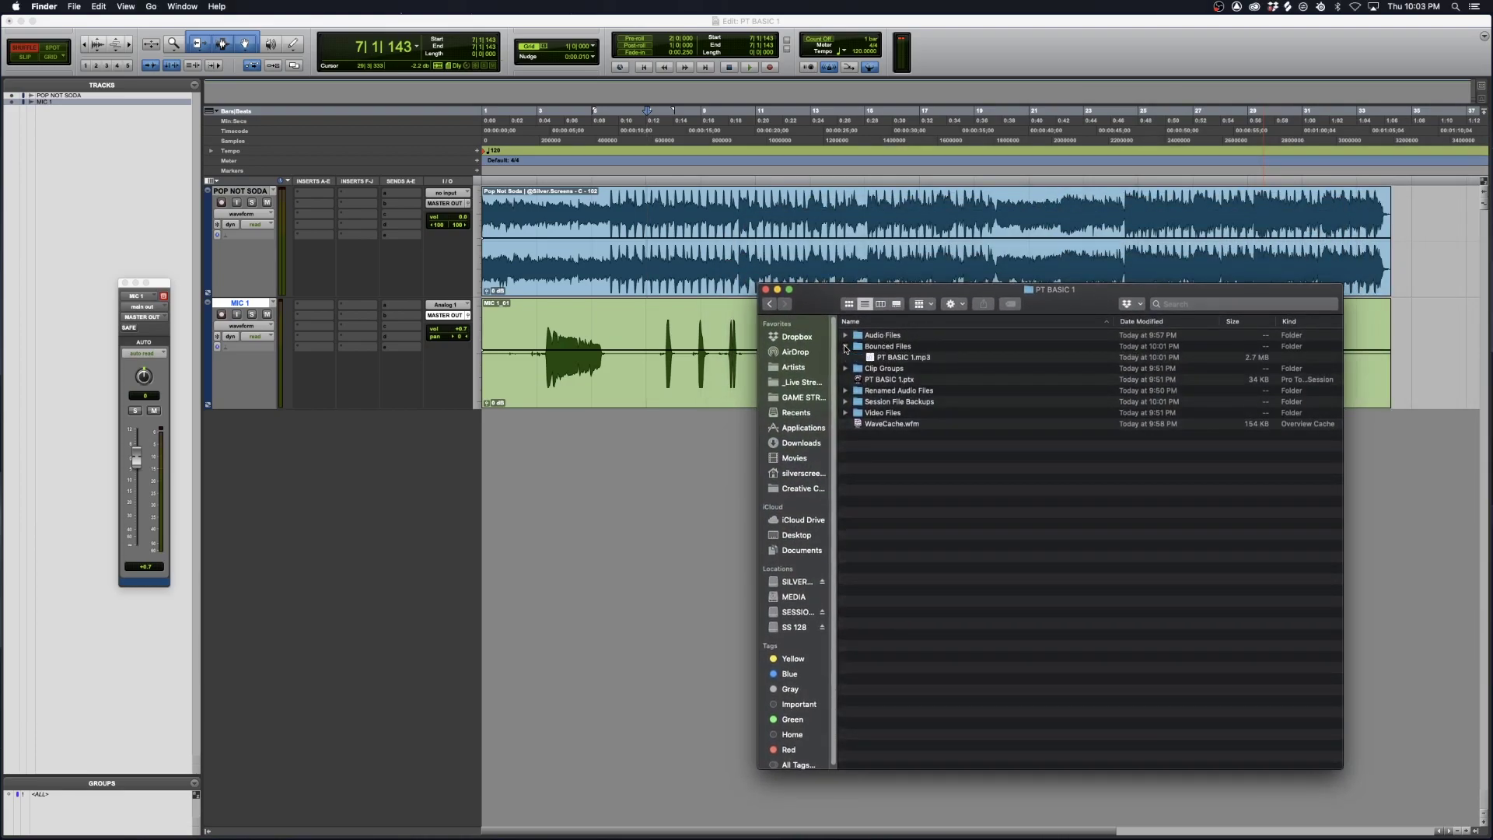
left_click(917, 358)
key("space")
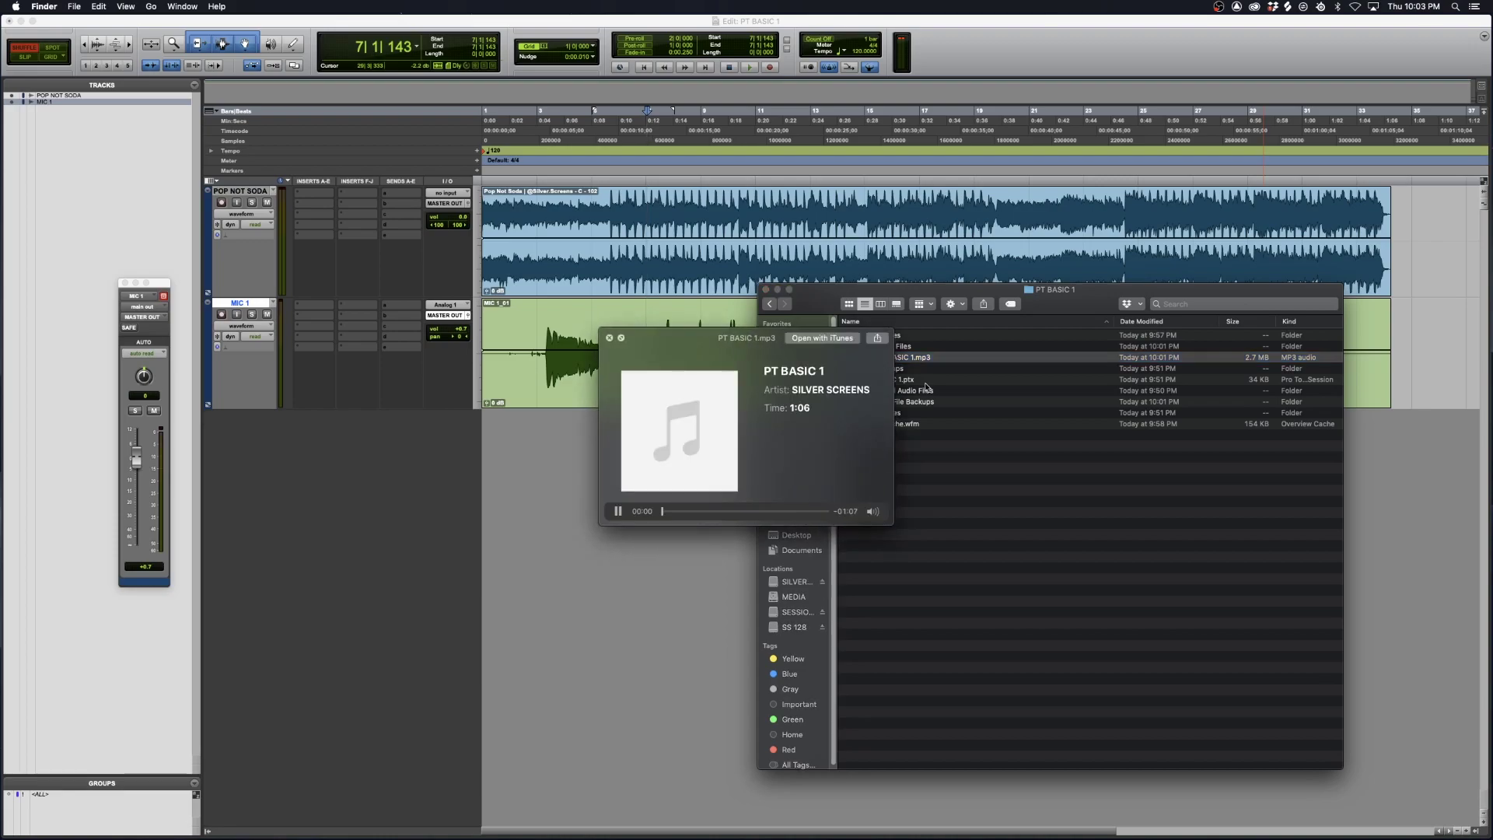